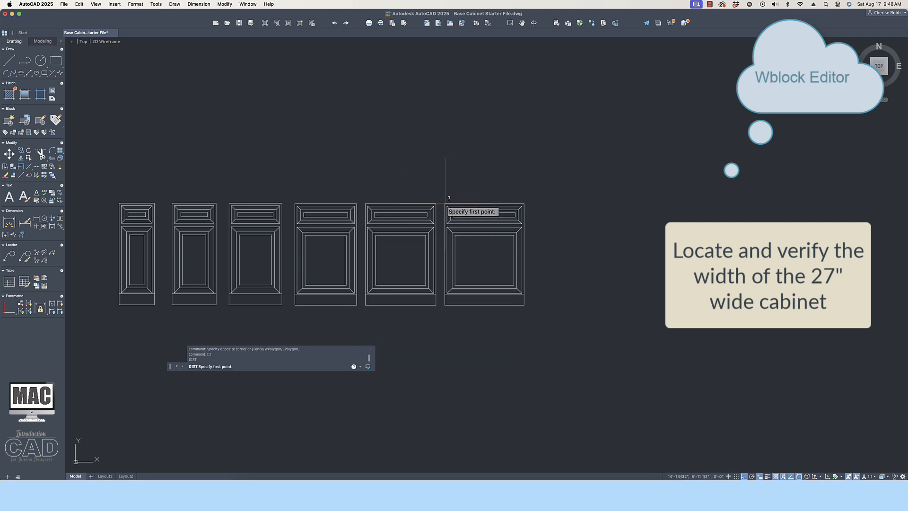
- Measure the width of the rightmost cabinet along its top edge and open its block in the Block Editor
left_click(445, 203)
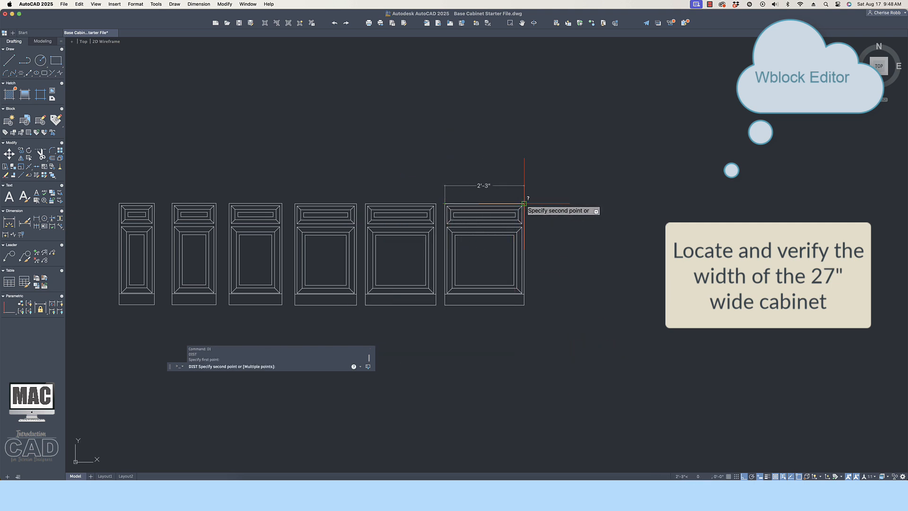
left_click(524, 204)
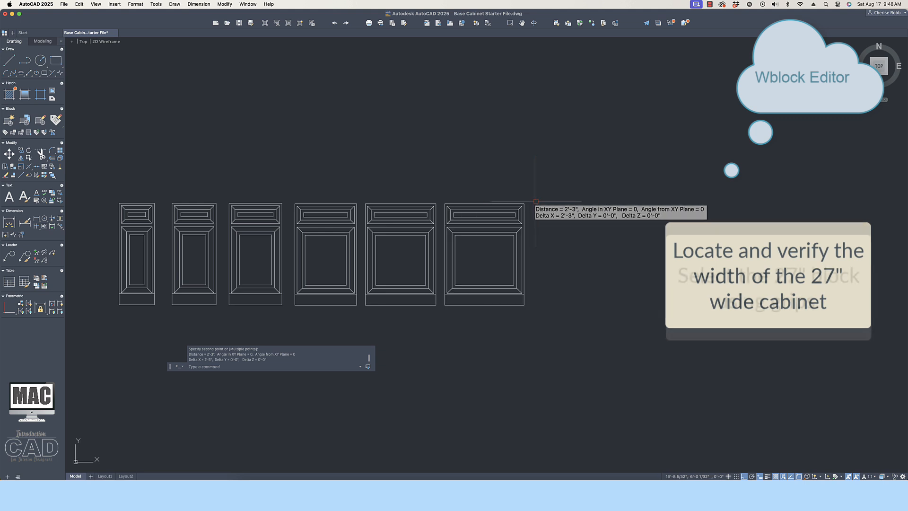
left_click(494, 219)
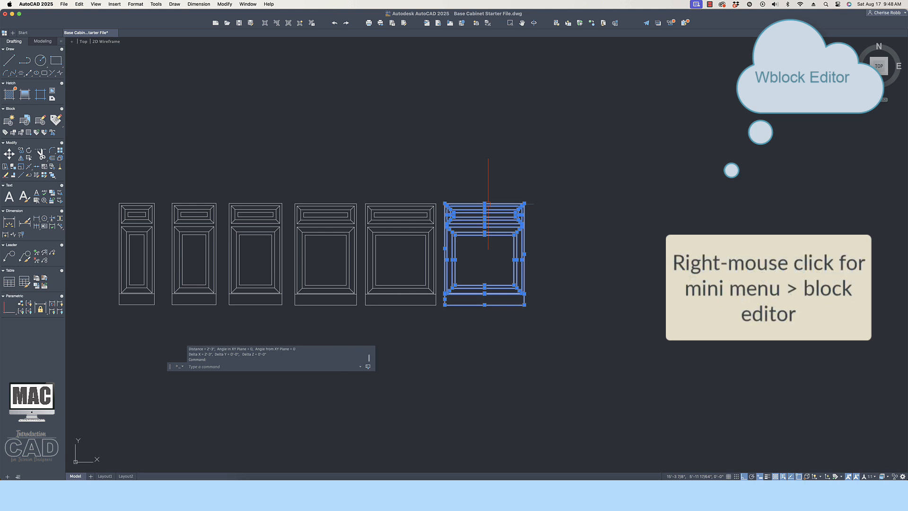
right_click(488, 204)
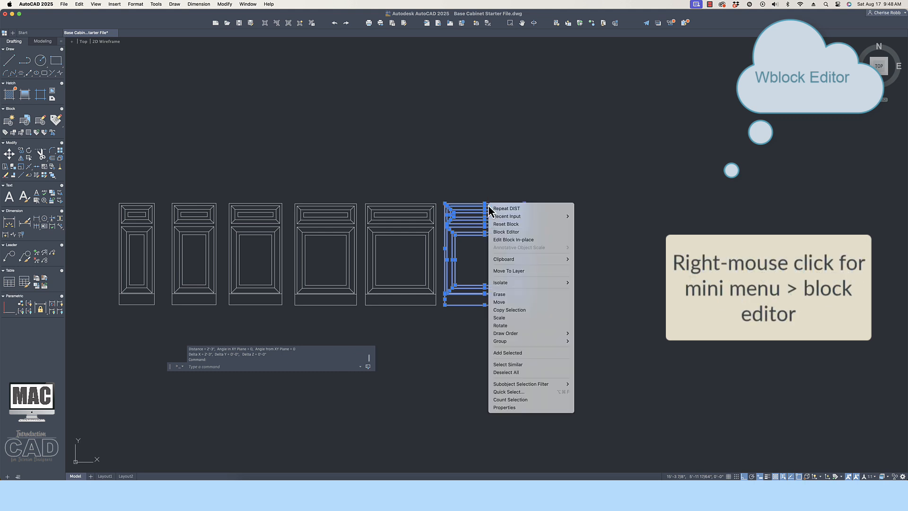
left_click(553, 233)
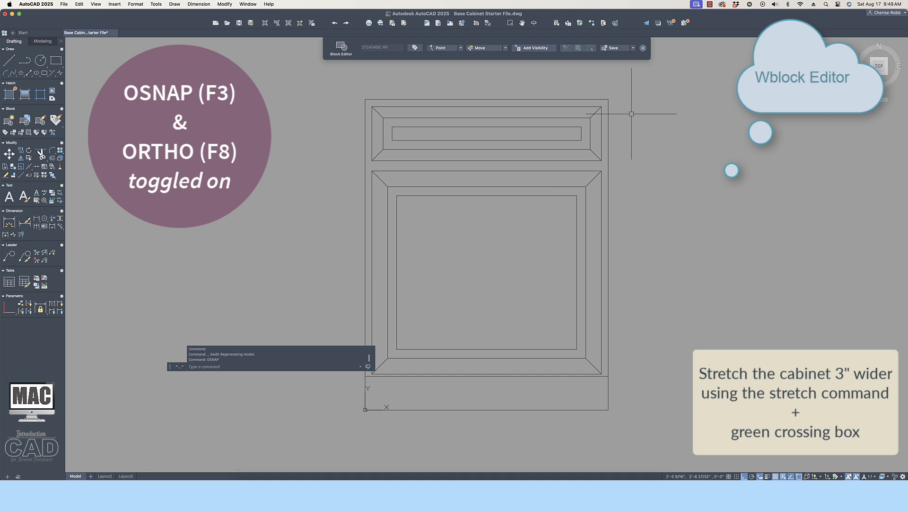
- Stretch the right half of the cabinet 3" horizontally to the right, including its drawer front, door and toe kick
type("s")
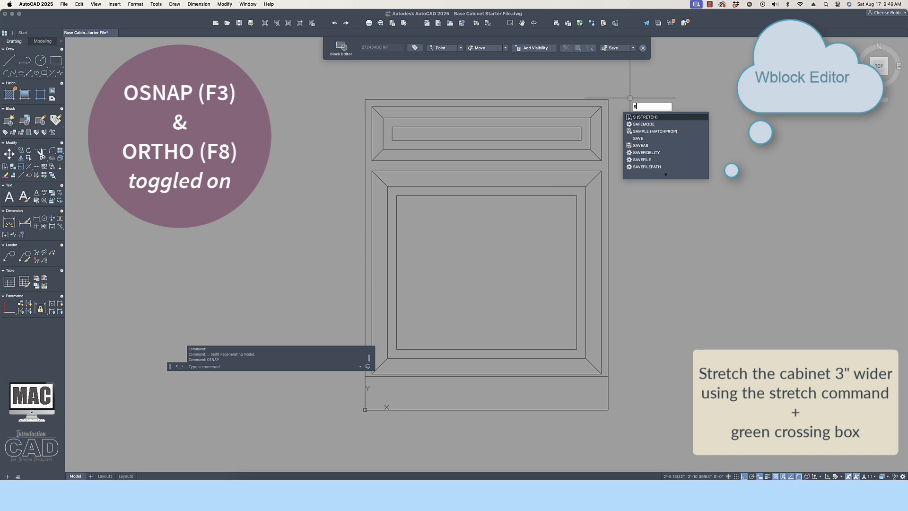
left_click(675, 118)
left_click(627, 81)
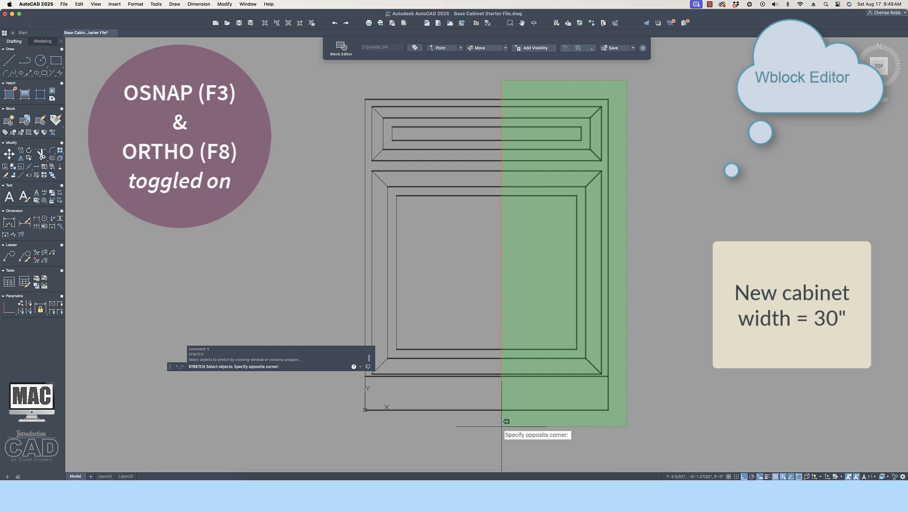
left_click(503, 423)
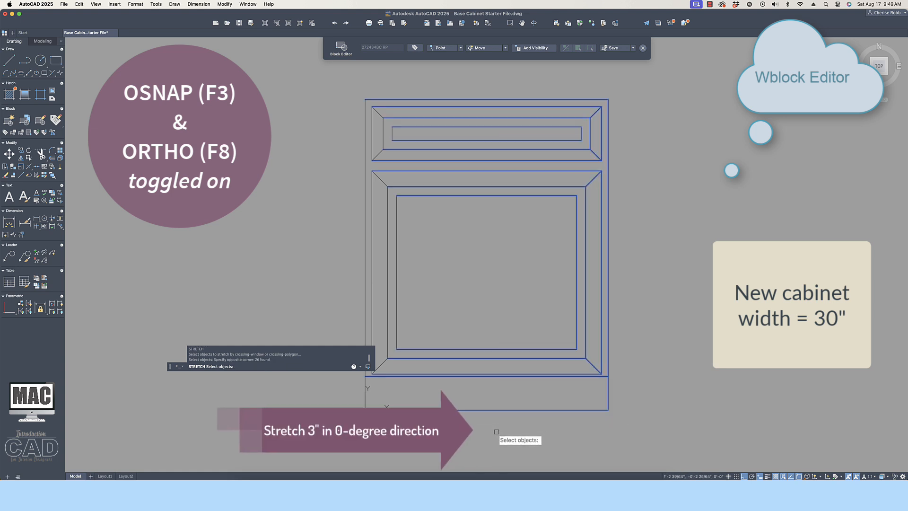
key("Return")
left_click(496, 431)
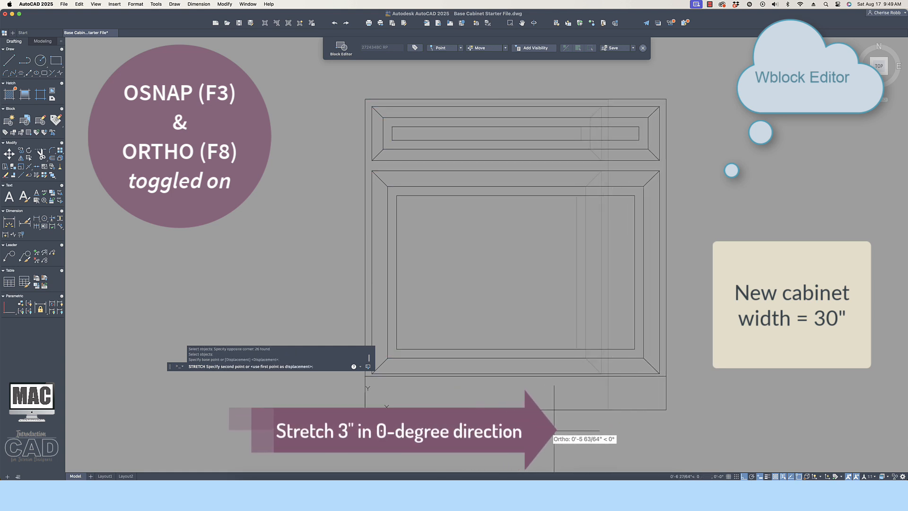
type("3")
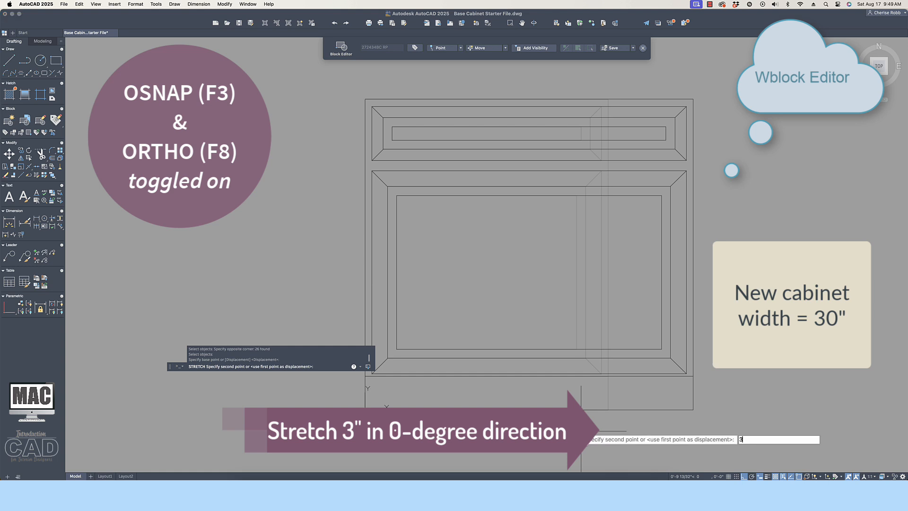
key("Return")
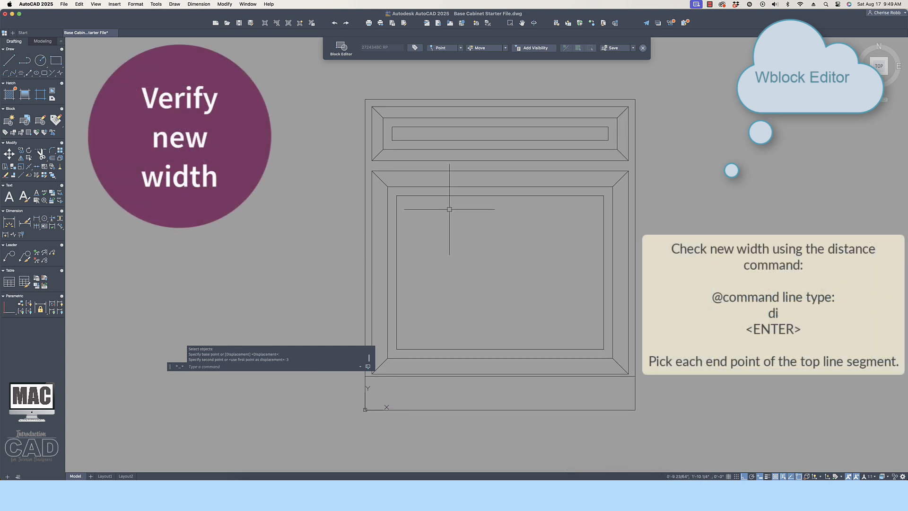
- Measure the stretched cabinet's overall width between the endpoints of its top line
type("di")
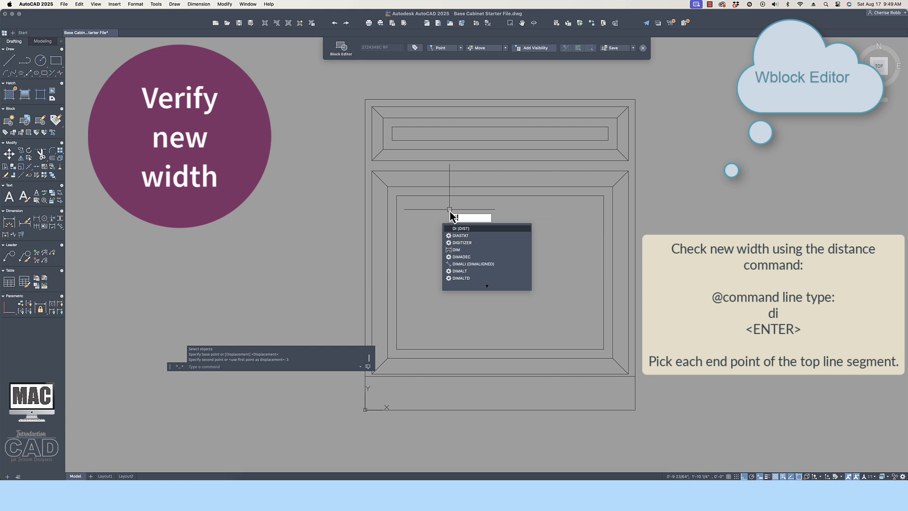
left_click(477, 229)
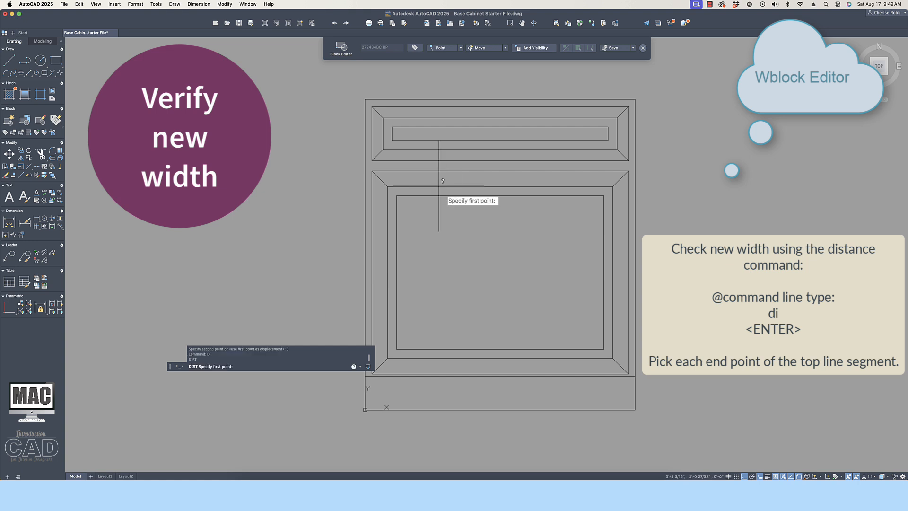
left_click(365, 99)
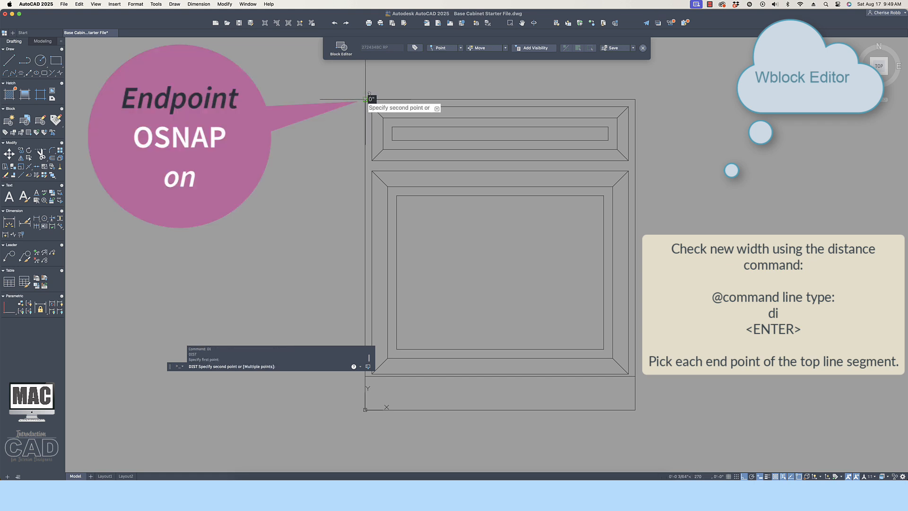
left_click(633, 98)
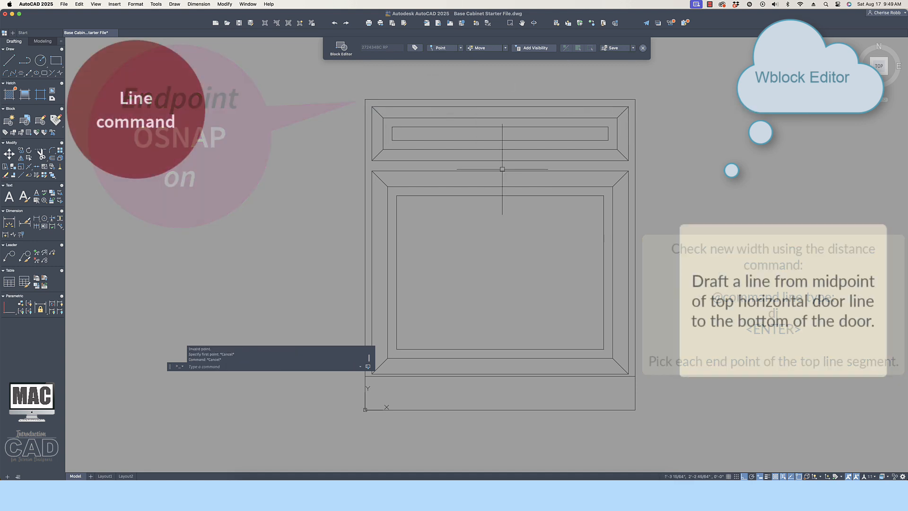
- Draw a vertical line from the midpoint of the door's top edge to the midpoint of its bottom edge
type("l")
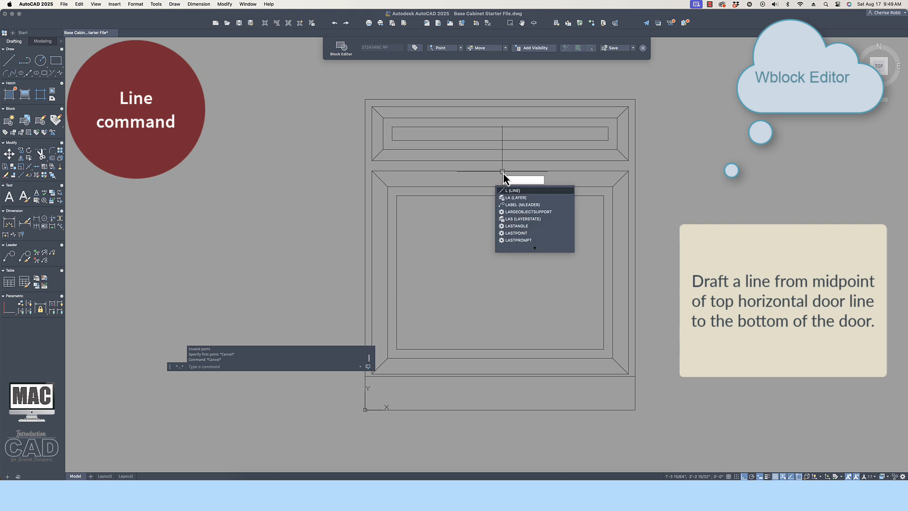
left_click(529, 191)
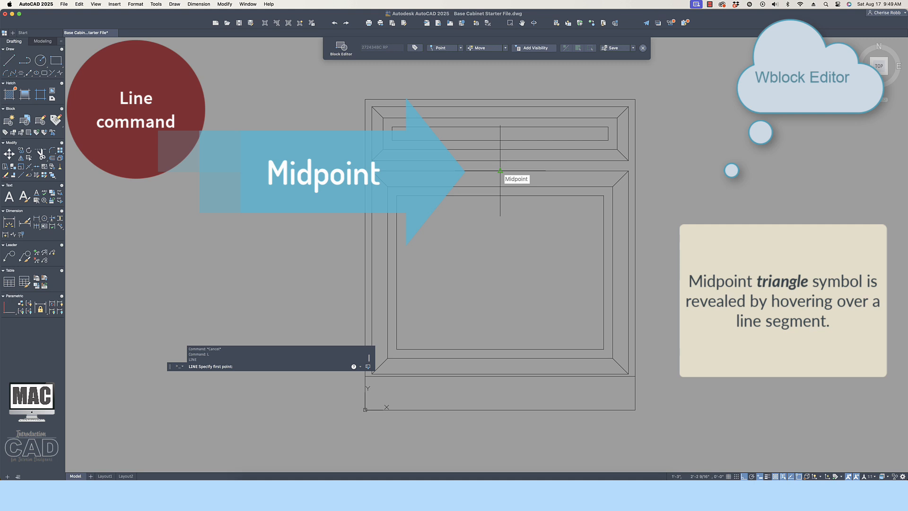
left_click(499, 171)
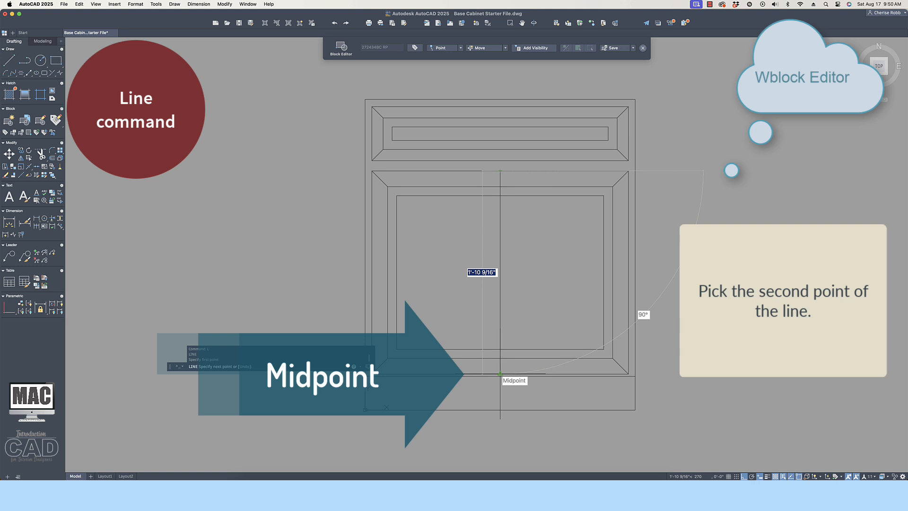
left_click(500, 374)
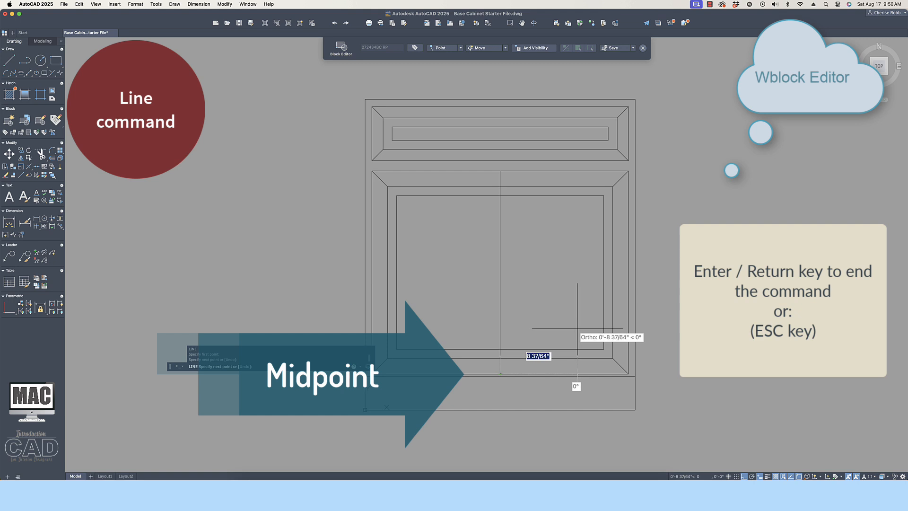
key("Return")
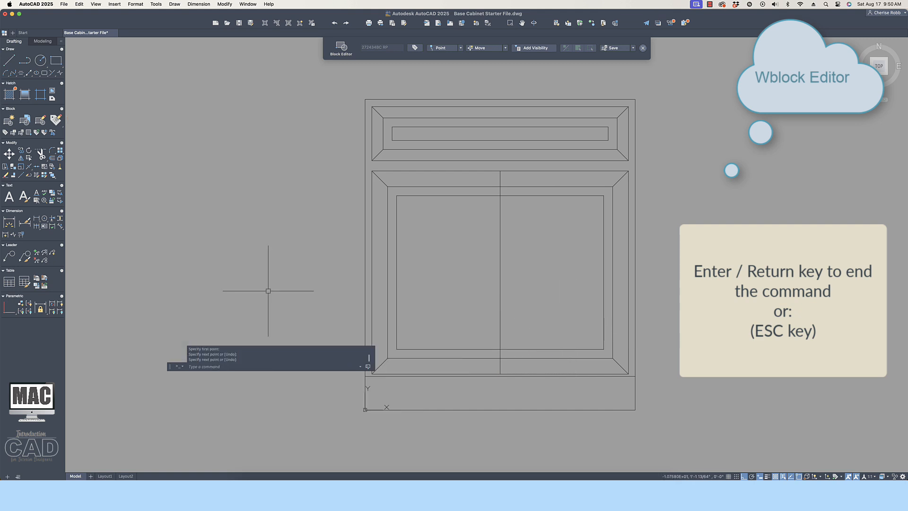
- Offset the door's vertical center line .375" to each side and delete the original center line
left_click_drag(169, 367, 158, 295)
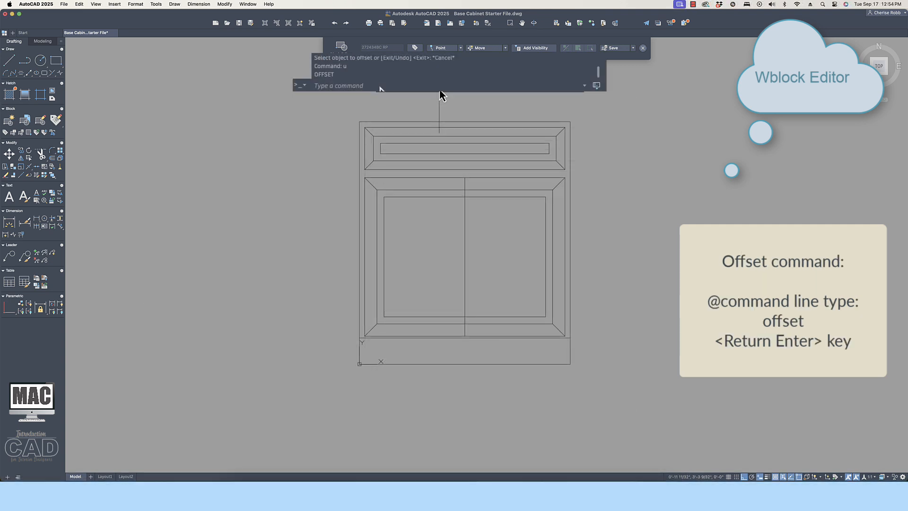
type("o")
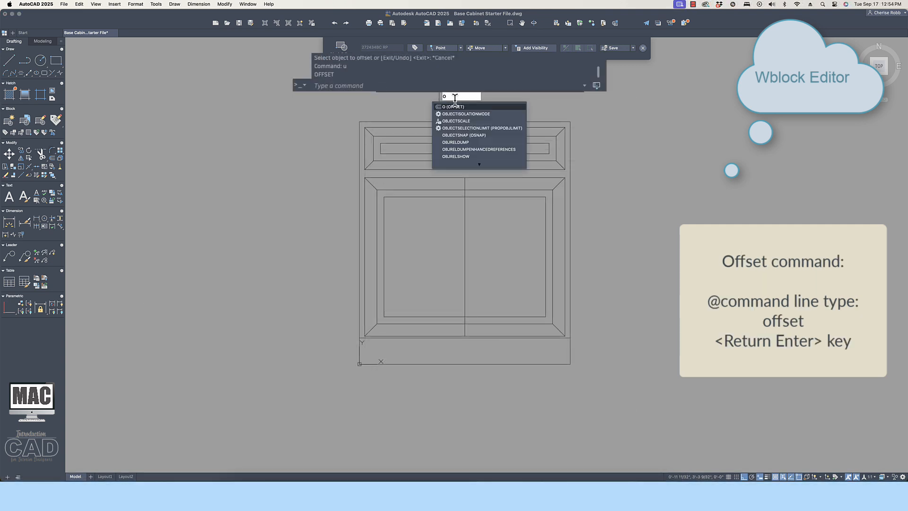
key("Return")
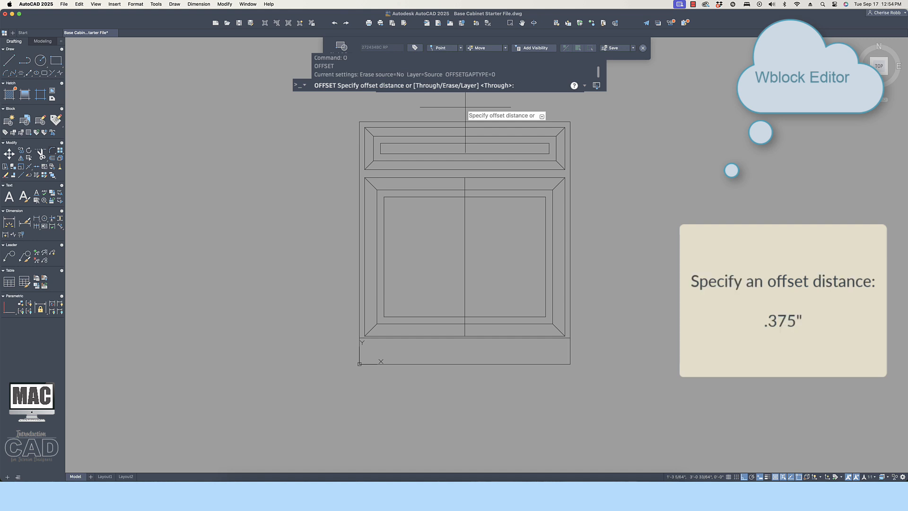
type(".375")
key("Return")
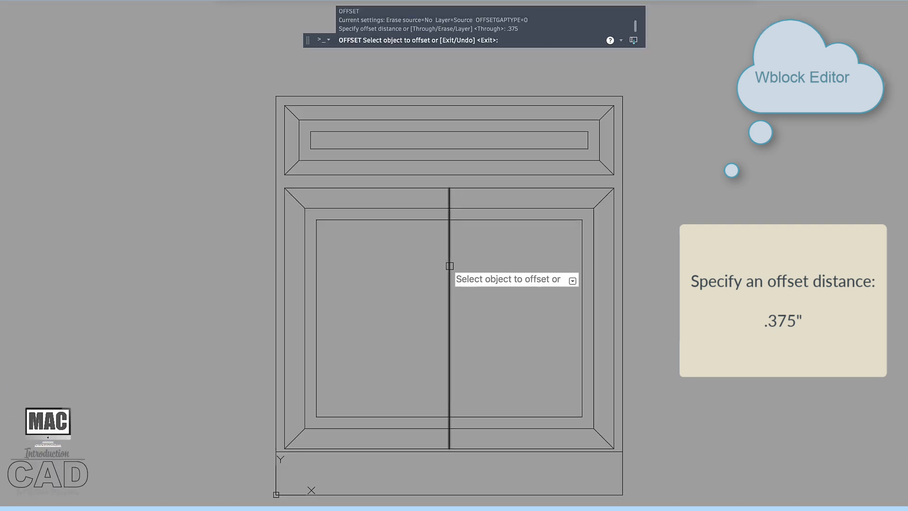
left_click(449, 266)
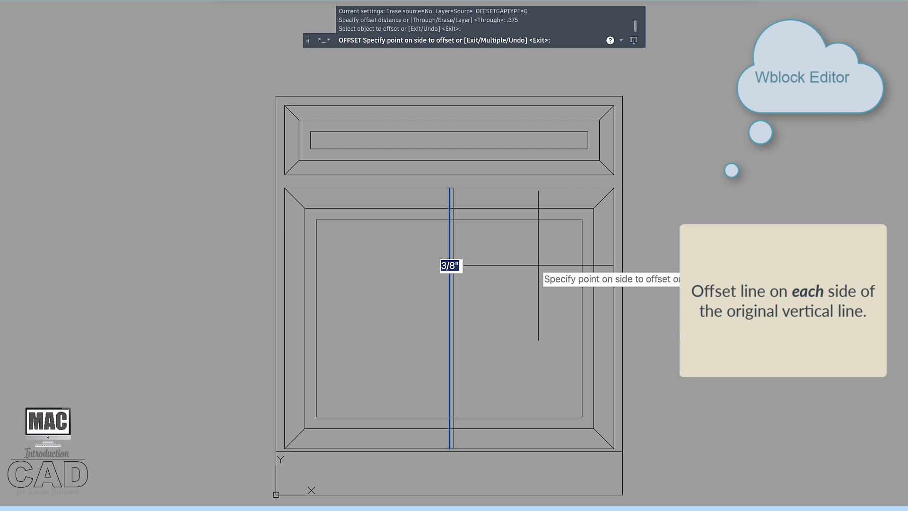
left_click(538, 265)
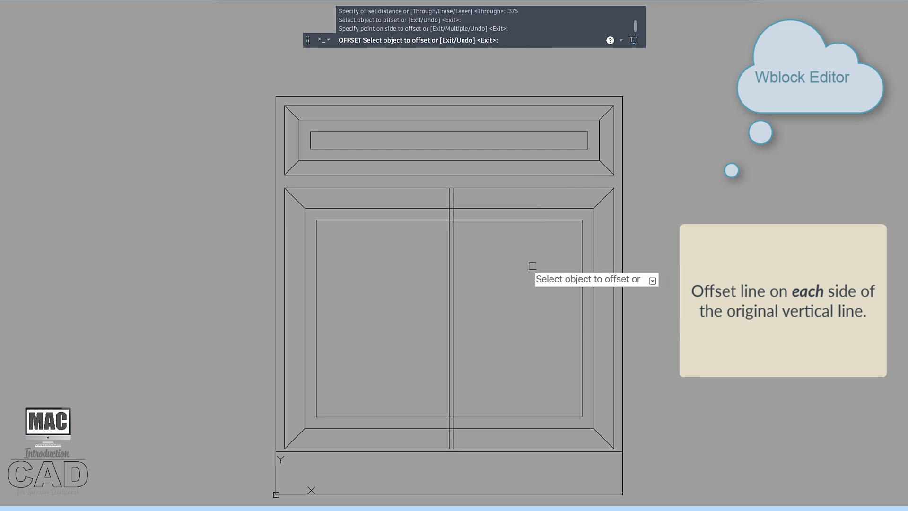
left_click(448, 240)
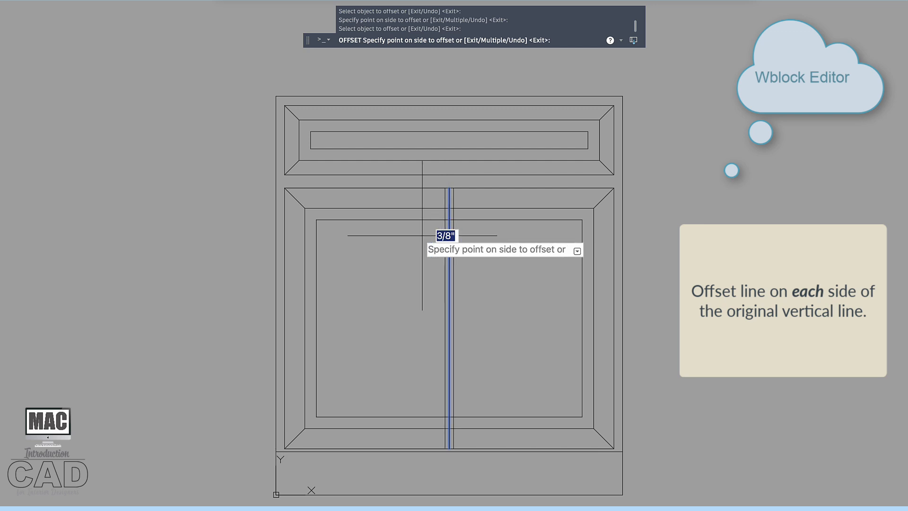
left_click(361, 232)
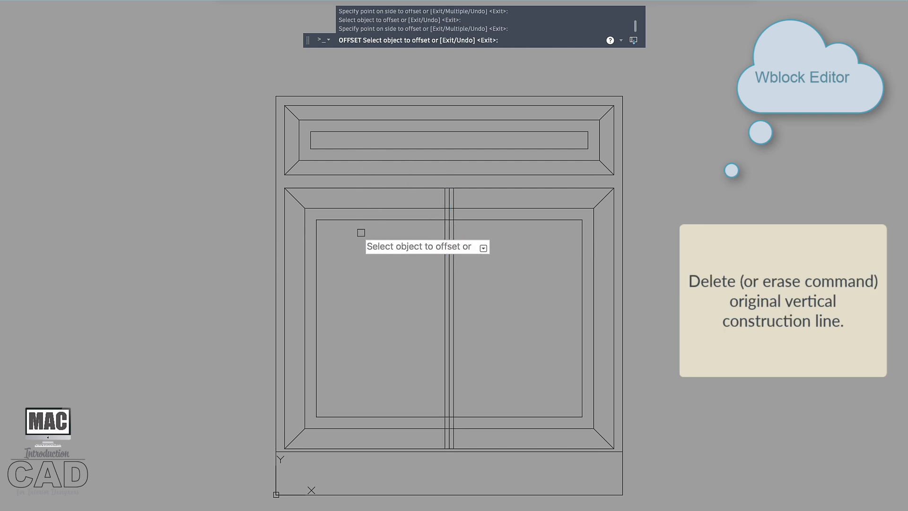
key("Return")
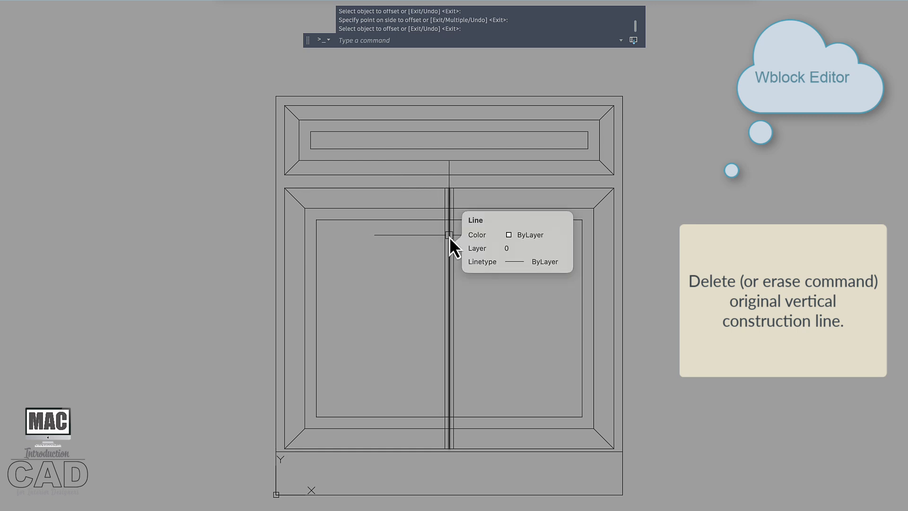
left_click(449, 235)
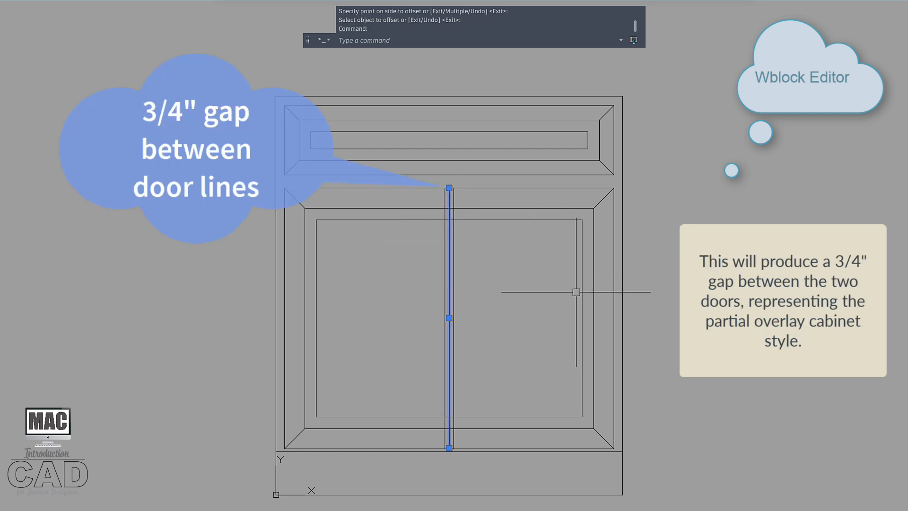
key("Delete")
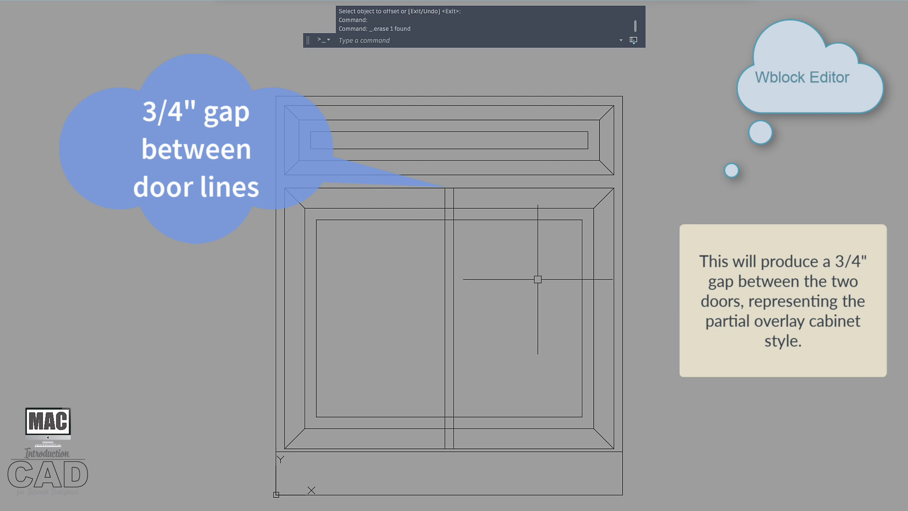
- Copy the two mitered lines on the door's right side from their upper outer endpoint to the top right corner of the left door
type("co")
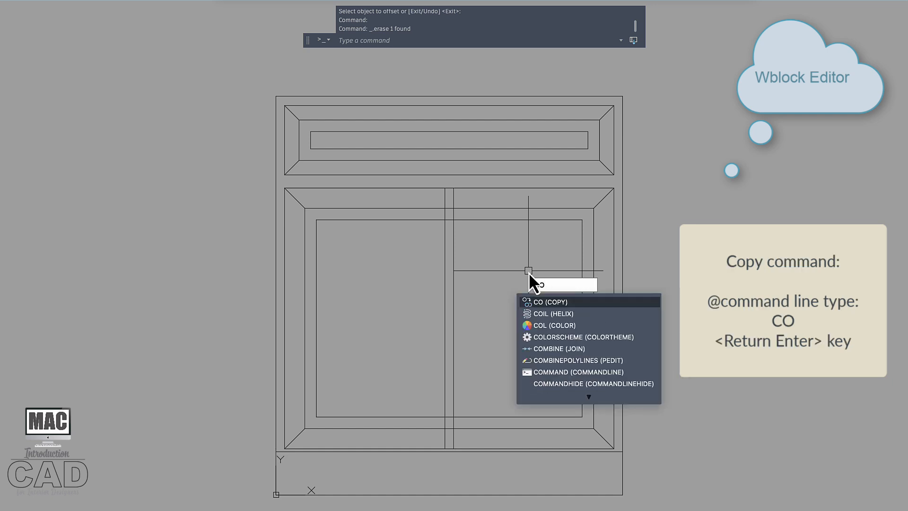
left_click(575, 302)
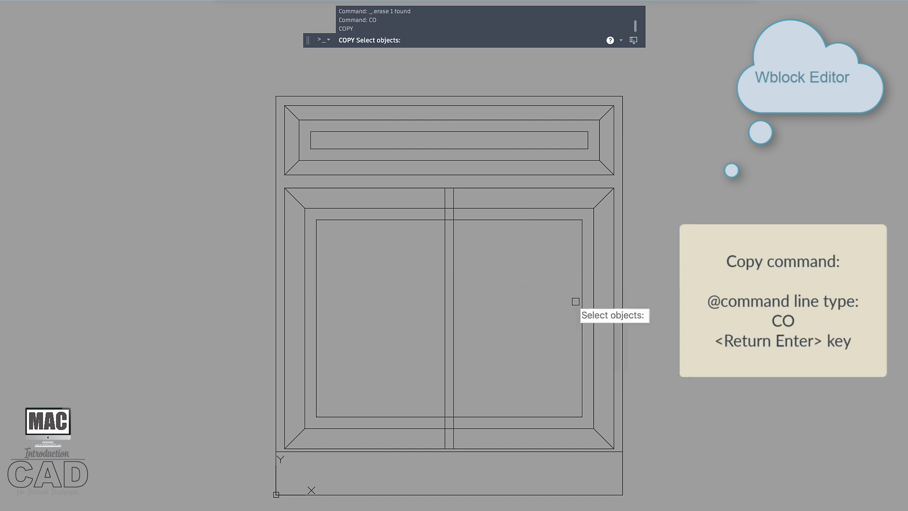
left_click(604, 197)
left_click(601, 435)
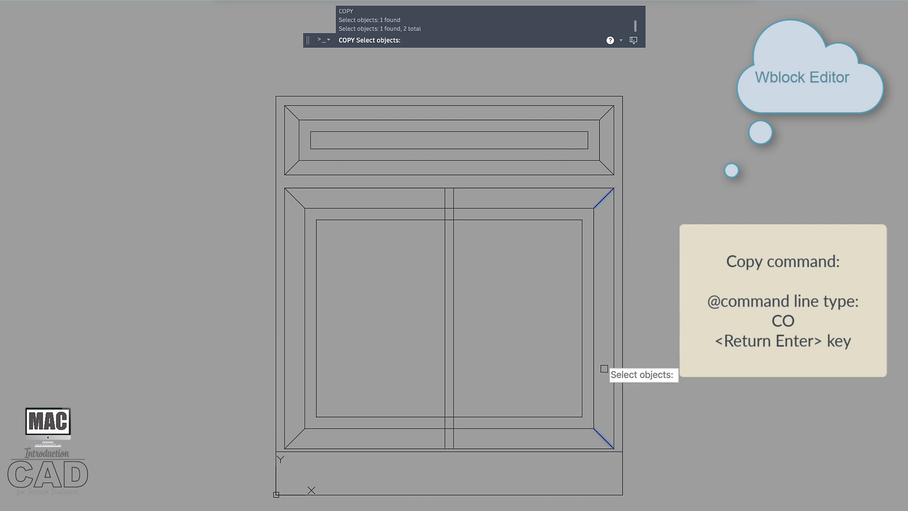
key("Return")
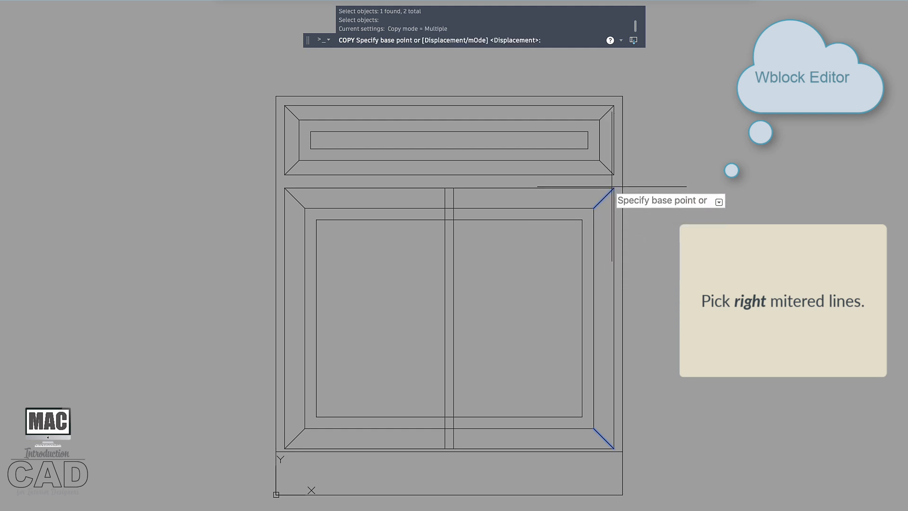
left_click(614, 188)
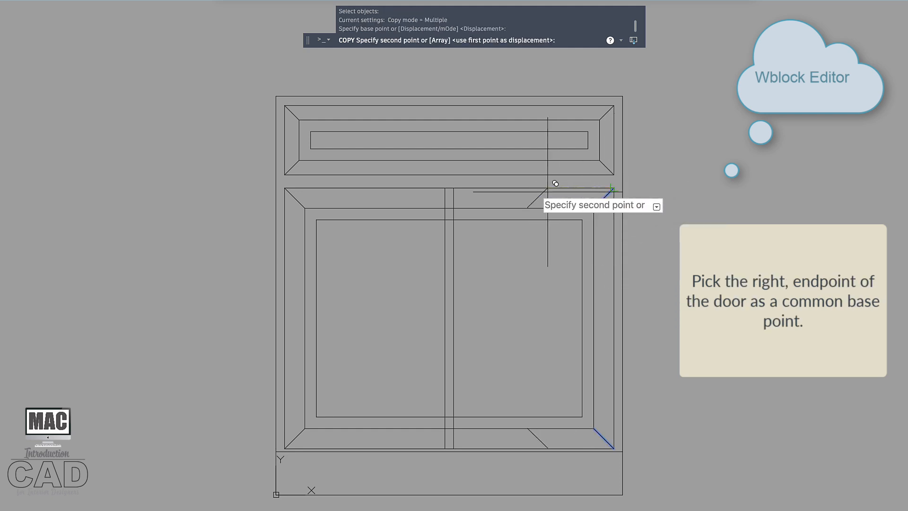
left_click(445, 188)
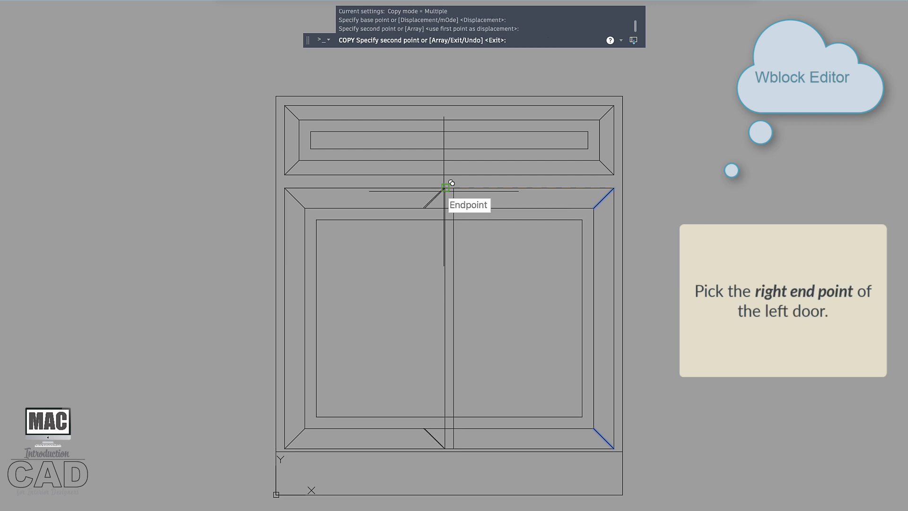
key("Escape")
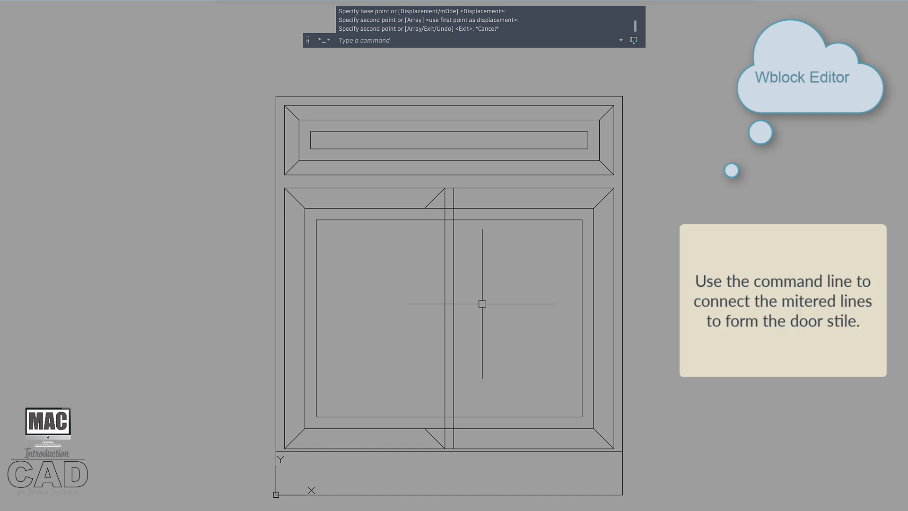
- Draw a vertical line joining the inner ends of the left door's copied mitered lines to form its inner stile
type("l")
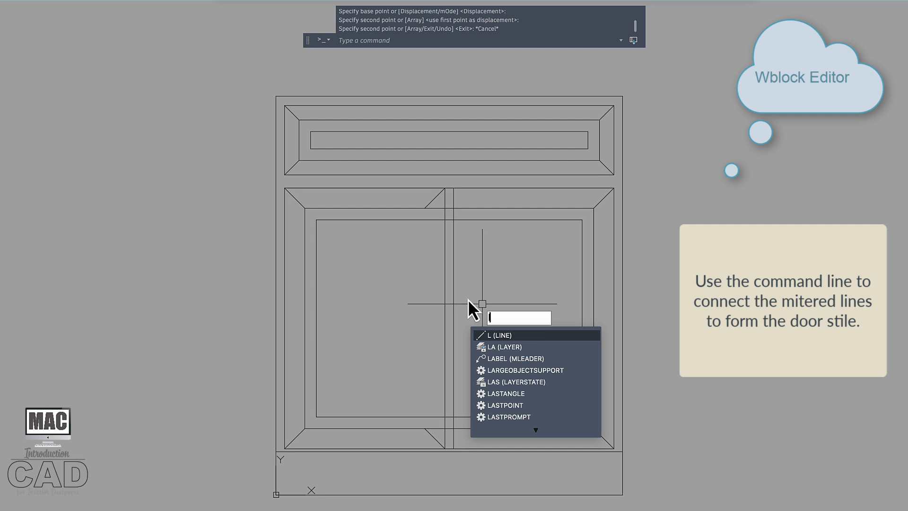
left_click(520, 336)
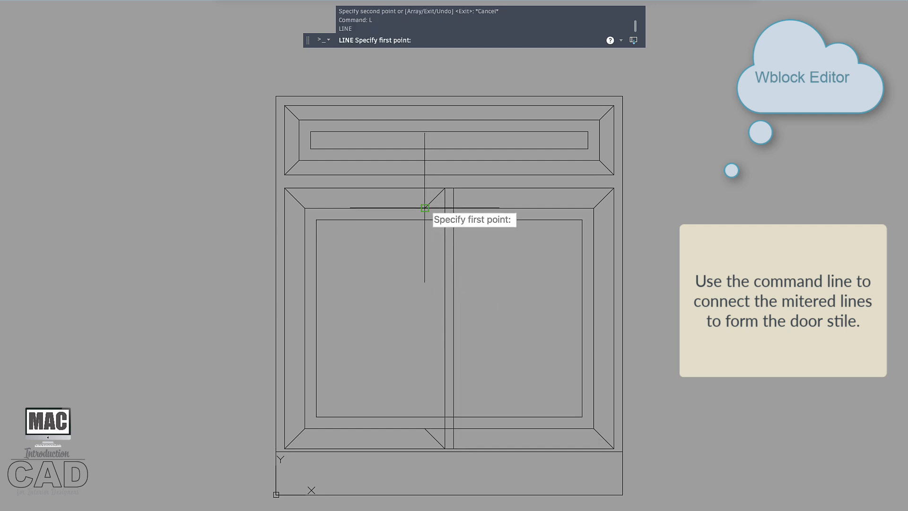
left_click(425, 208)
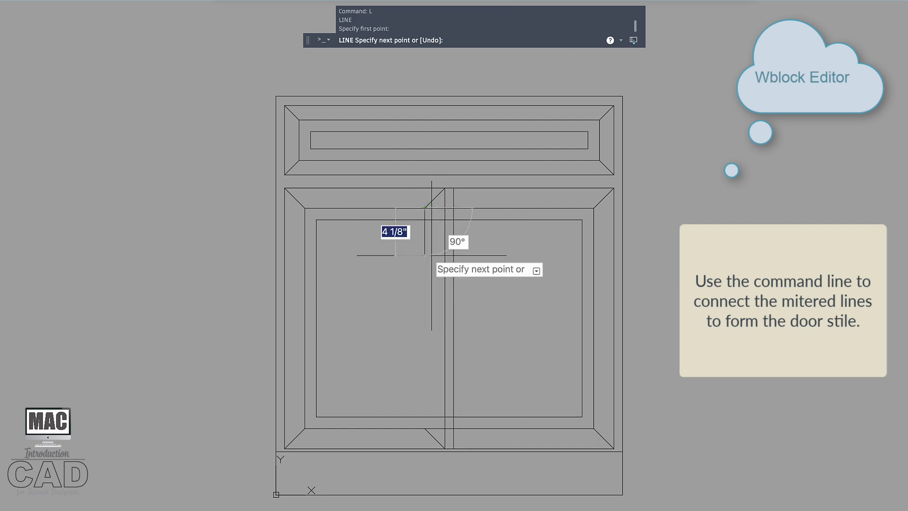
left_click(424, 428)
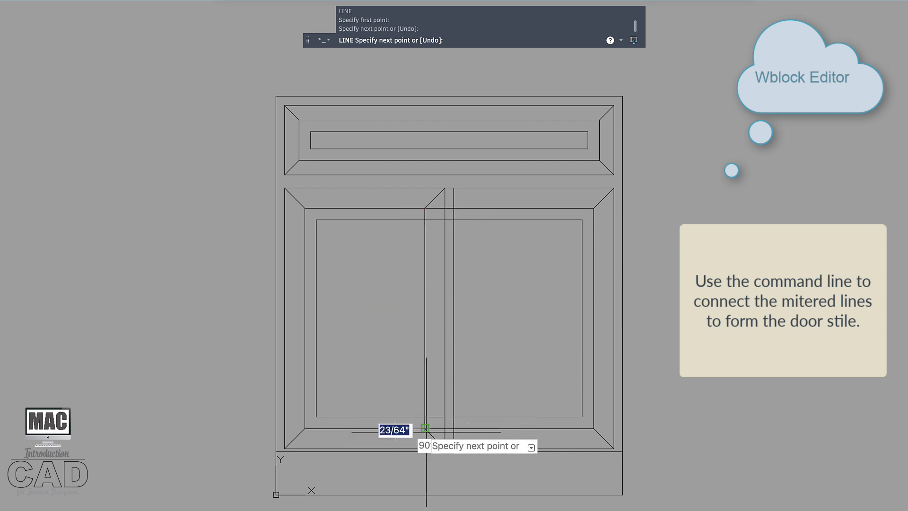
key("Return")
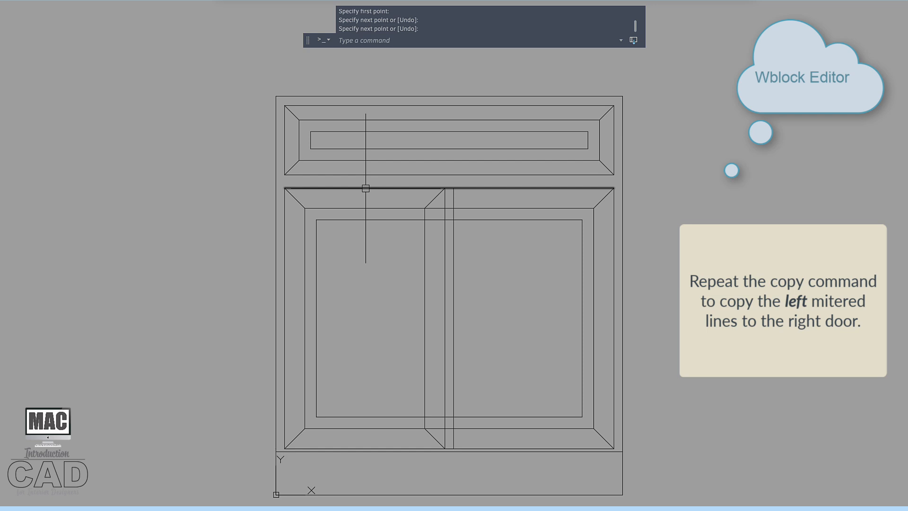
- Copy the left door's two left mitered lines from its bottom left corner to the bottom left corner of the right door
type("co")
key("Return")
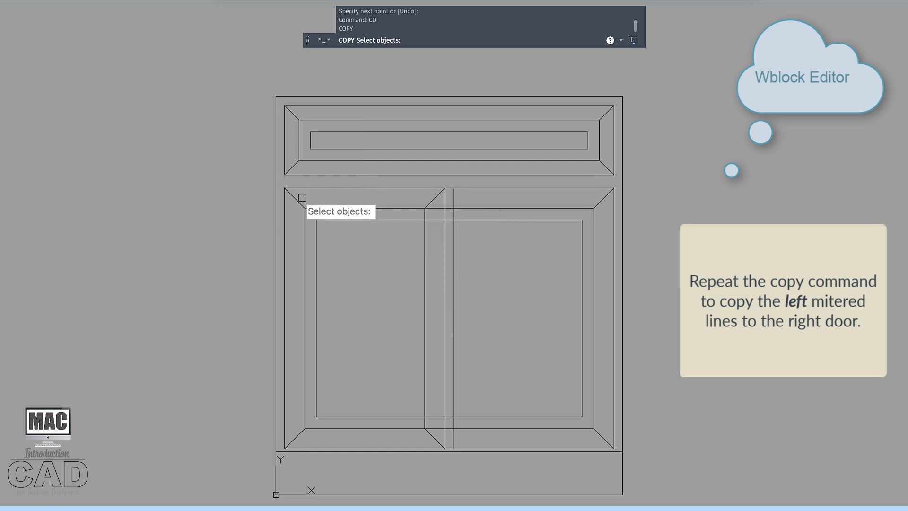
left_click(290, 195)
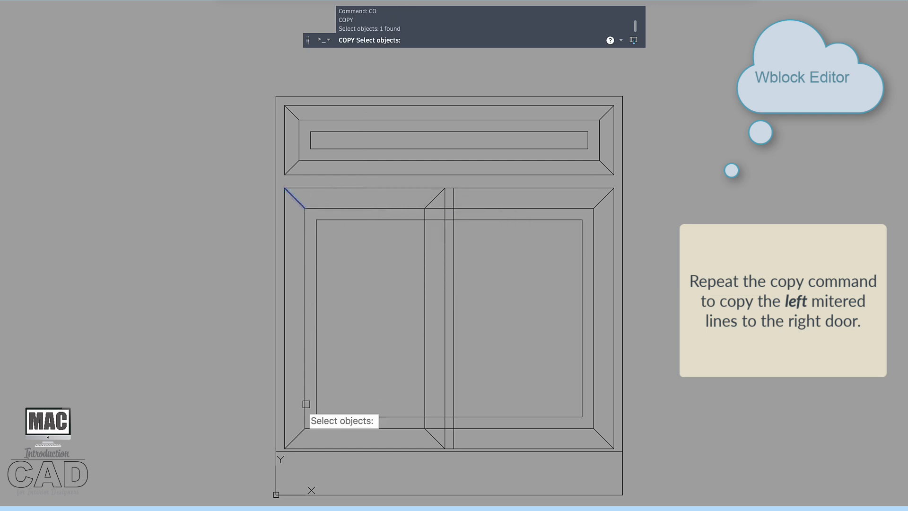
left_click(296, 436)
key("Return")
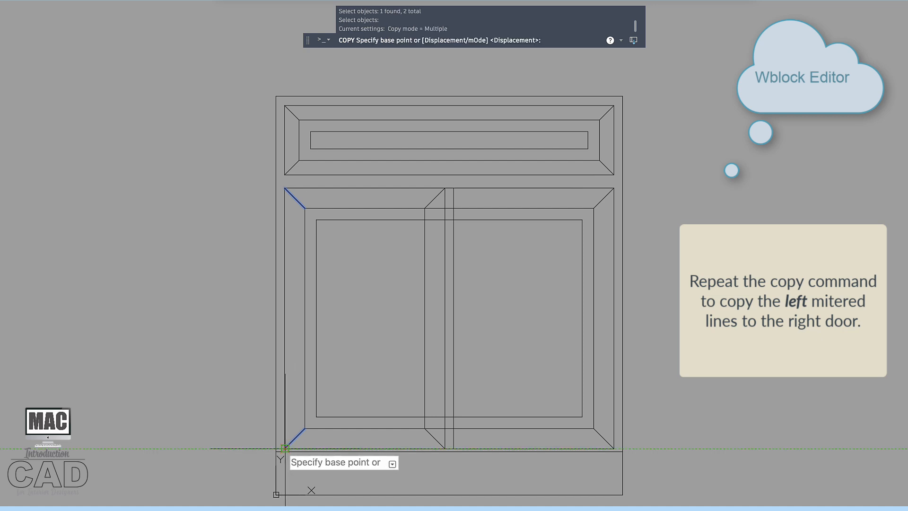
left_click(285, 447)
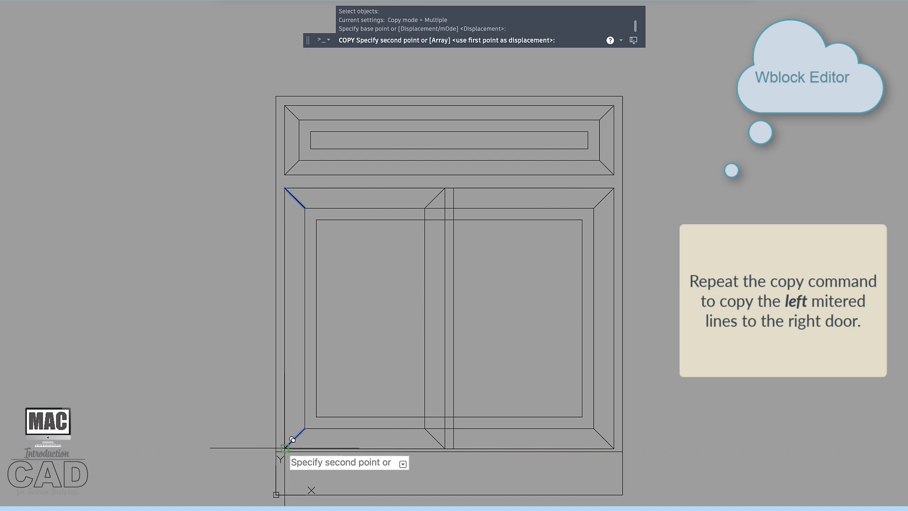
left_click(454, 447)
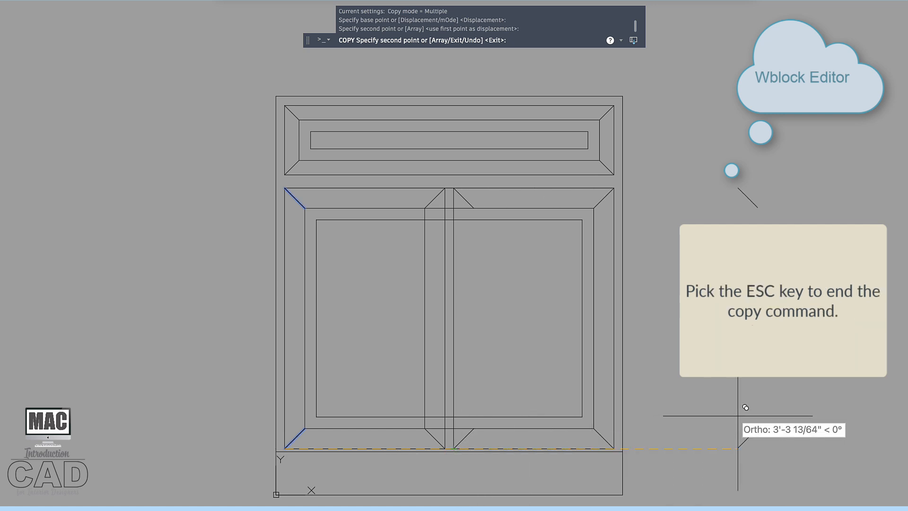
key("Escape")
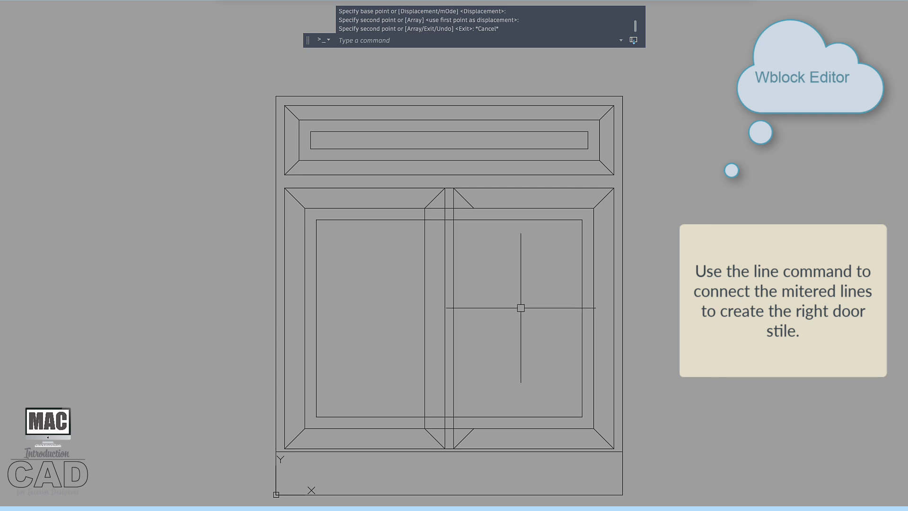
- Draw a vertical line joining the inner ends of the right door's copied mitered lines to form its inner stile
type("L")
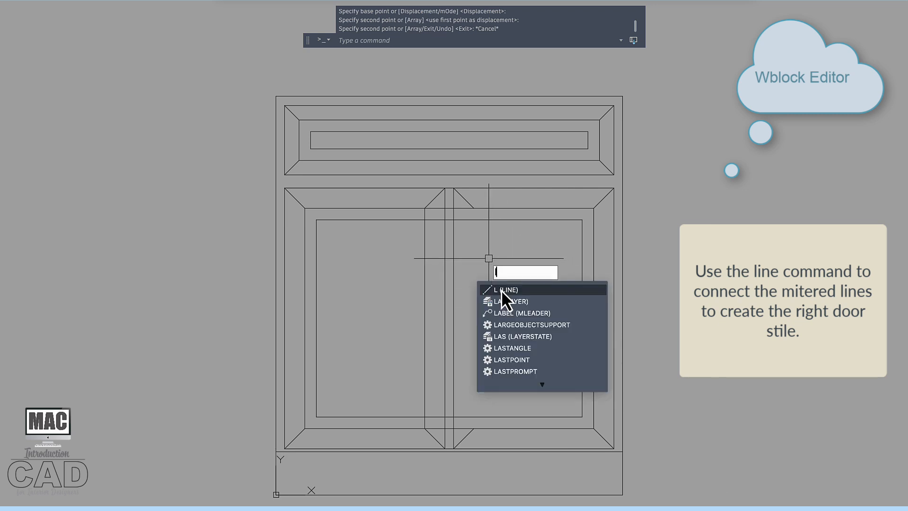
key("Return")
left_click(474, 208)
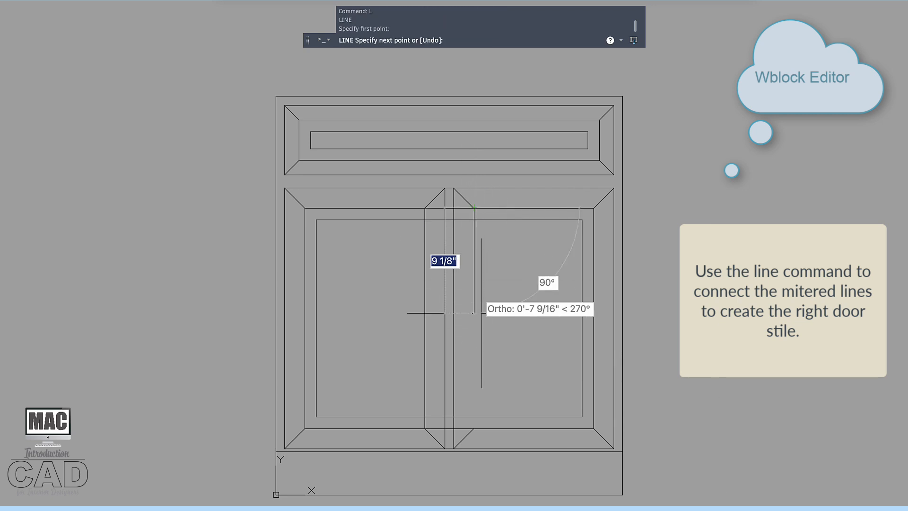
left_click(474, 428)
key("Return")
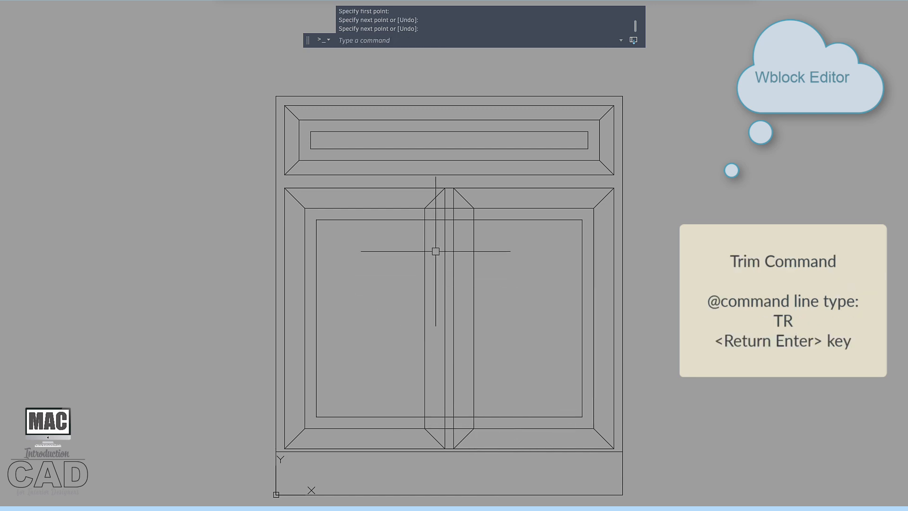
- Trim the horizontal rail and panel lines that cross the inner stiles of both doors
type("TR")
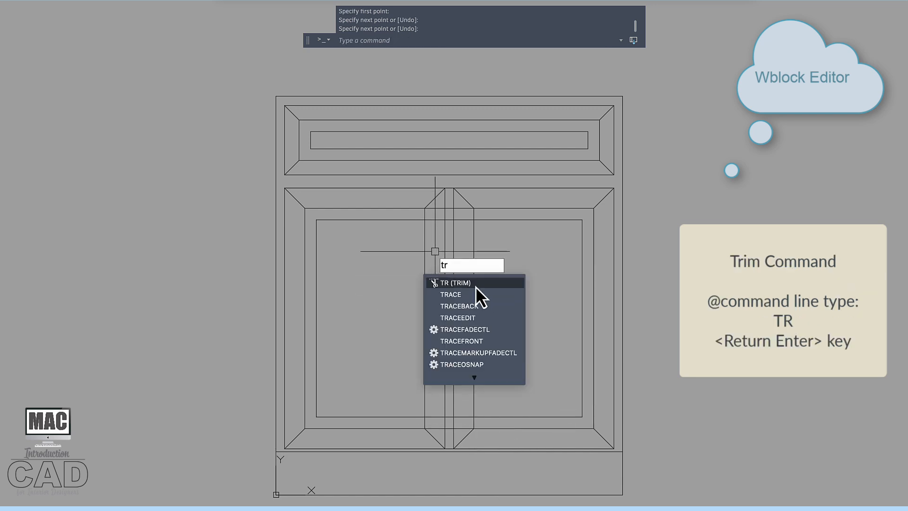
key("Return")
left_click(436, 213)
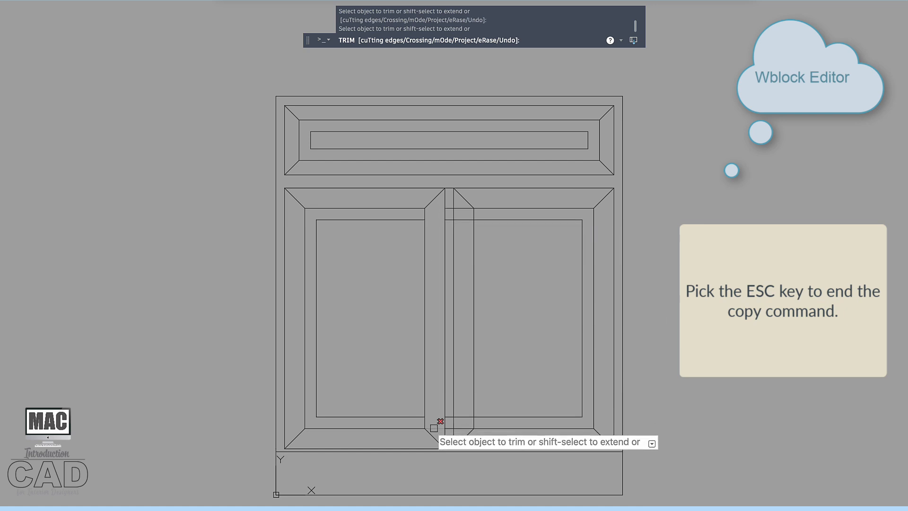
left_click(460, 425)
left_click(463, 415)
left_click(463, 218)
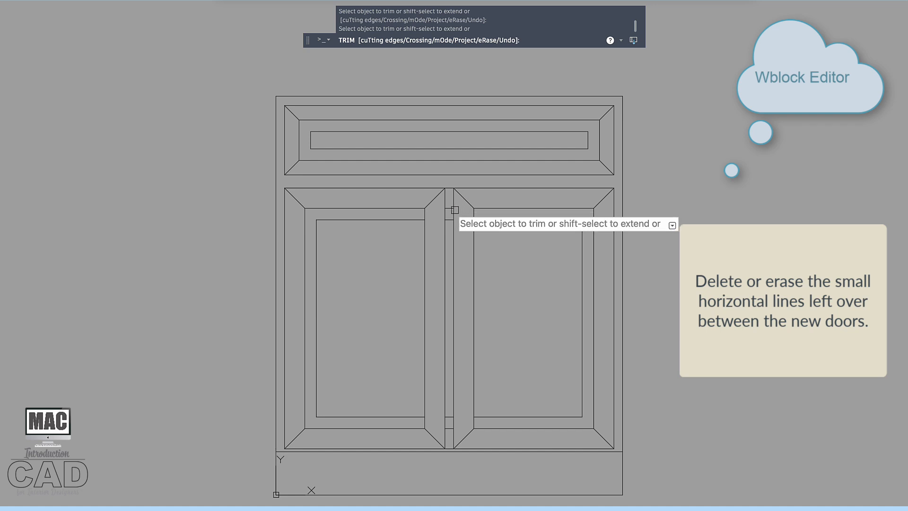
key("Escape")
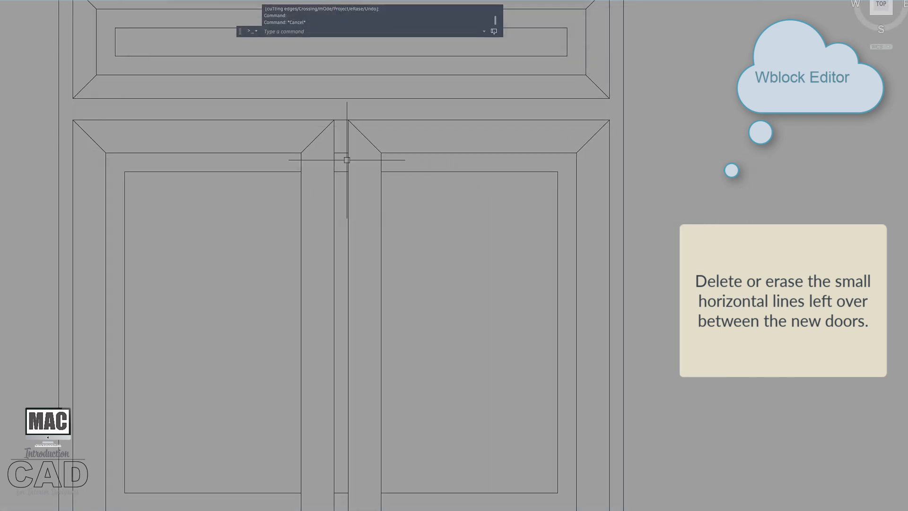
- Erase the four short horizontal lines left over in the gap between the two doors
left_click(341, 144)
left_click(346, 509)
key("Delete")
- Measure the distance from the left door panel's upper left corner to the inner edge of its left stile
scroll(382, 373, "down", 3)
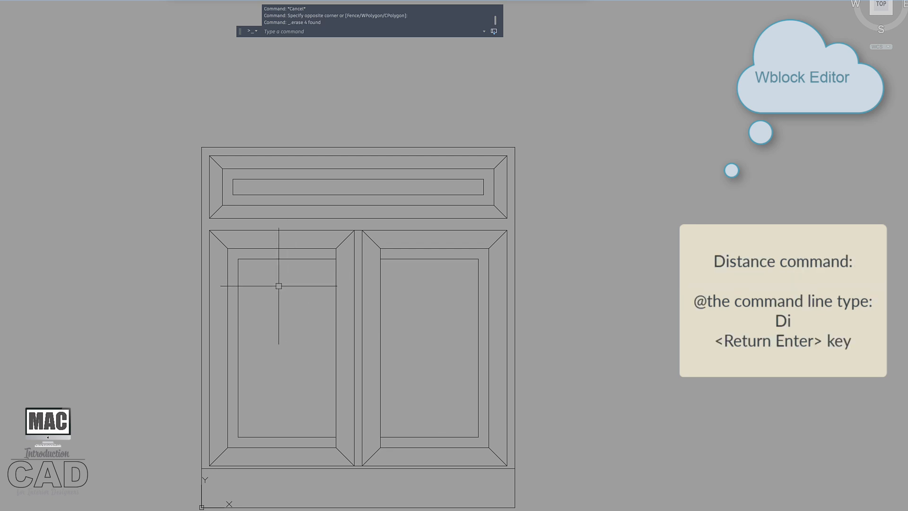
type("di")
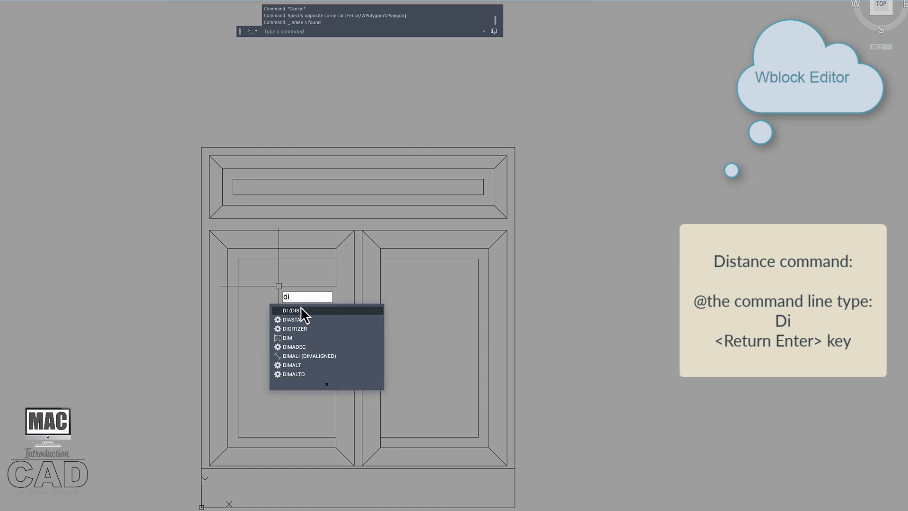
key("Return")
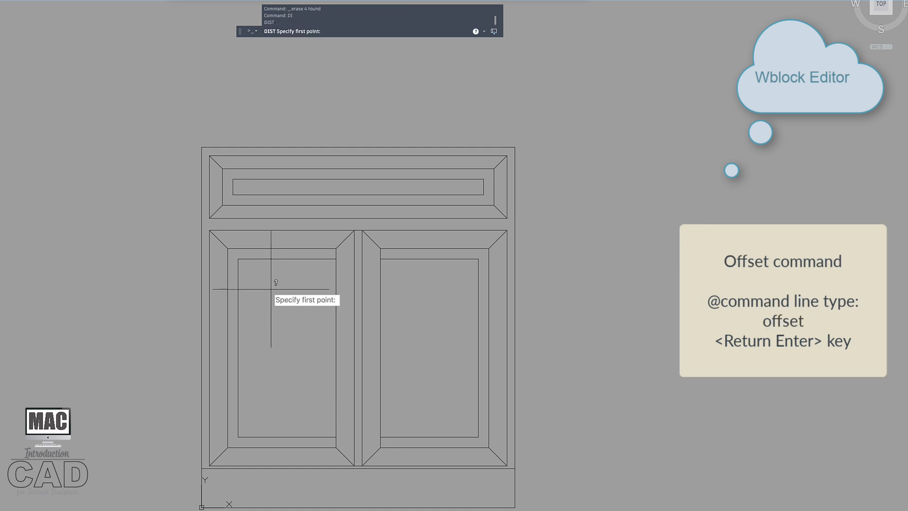
left_click(238, 259)
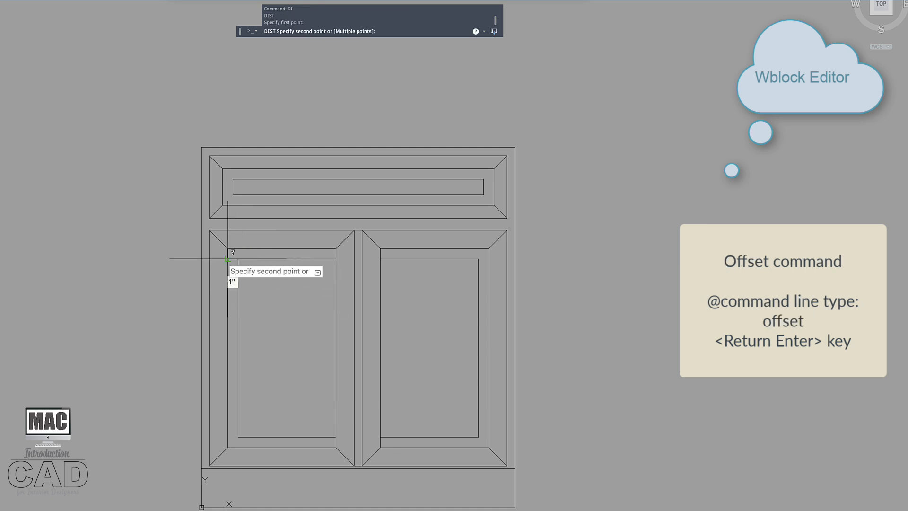
key("Escape")
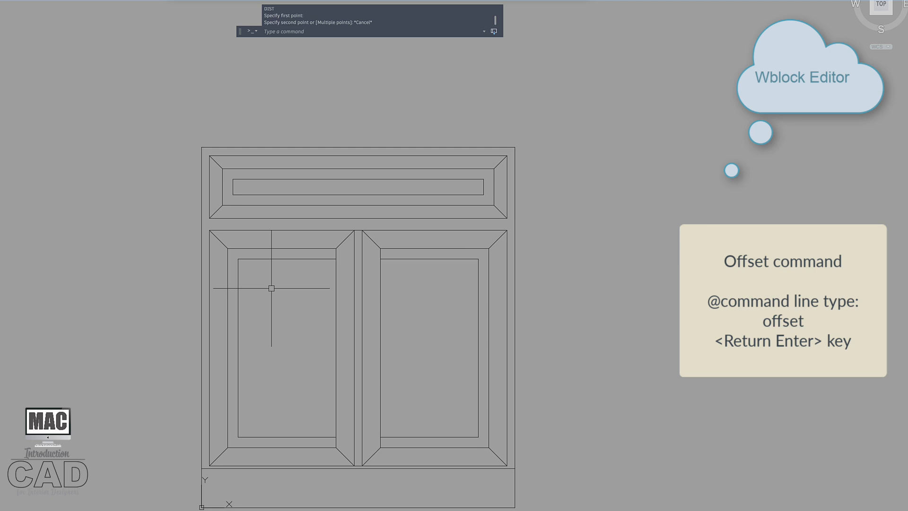
- Offset the inner stile line of each door 1" toward its own panel to create the missing vertical panel lines
type("o")
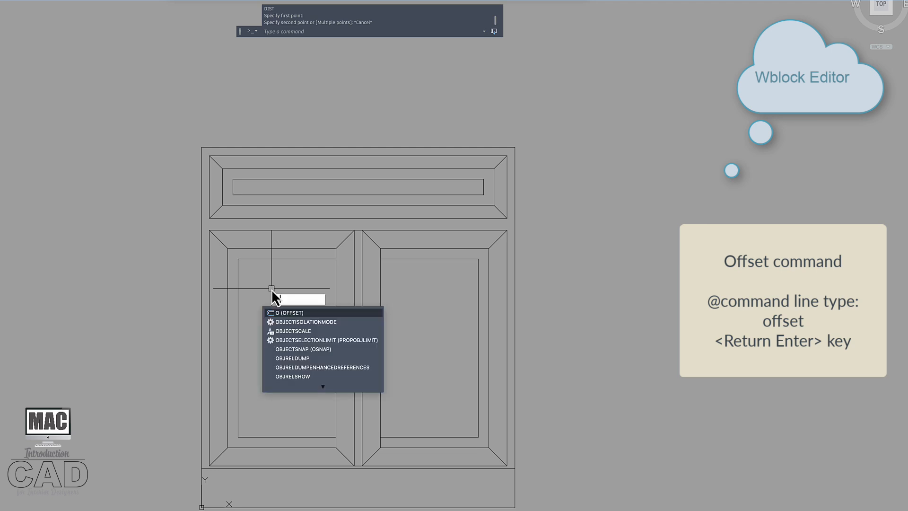
left_click(322, 313)
type("1")
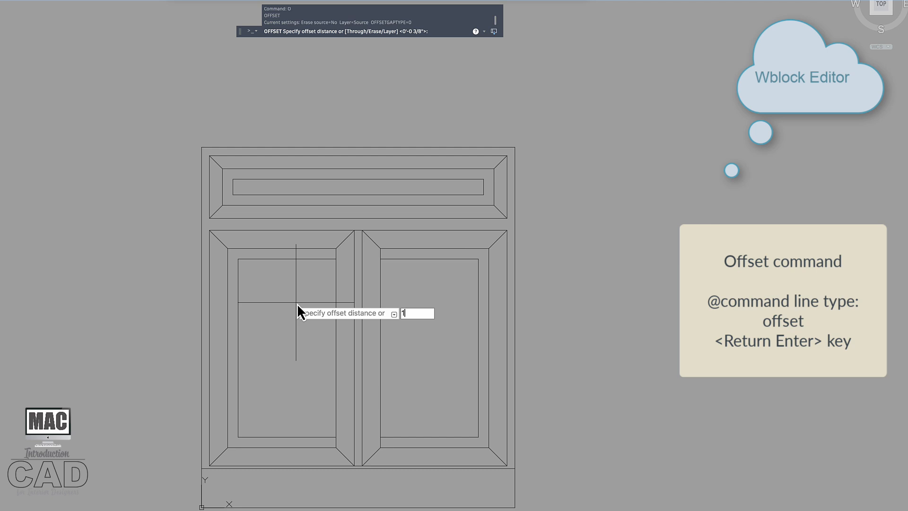
key("Return")
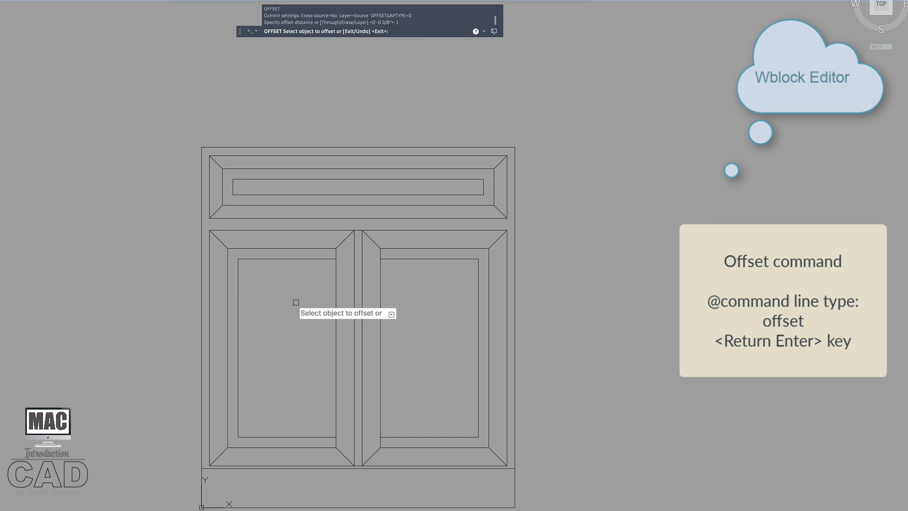
left_click(333, 301)
left_click(330, 300)
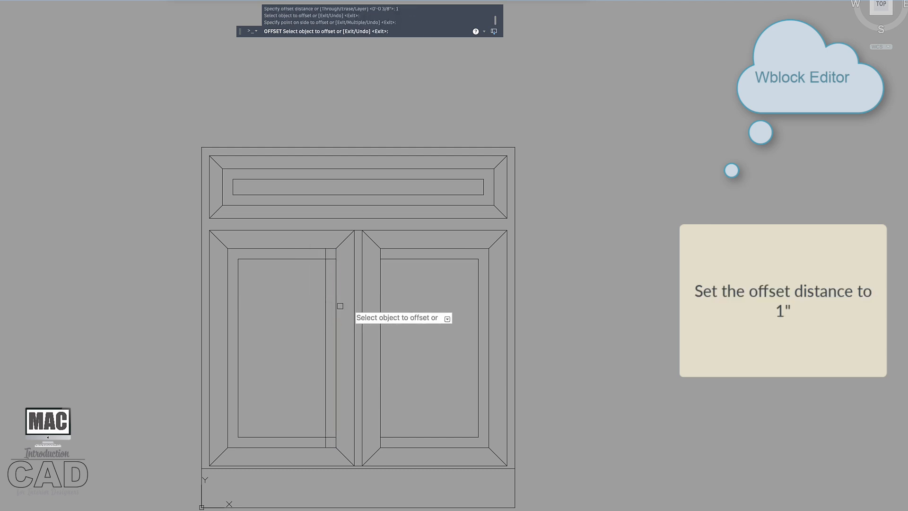
left_click(380, 309)
left_click(391, 308)
key("Return")
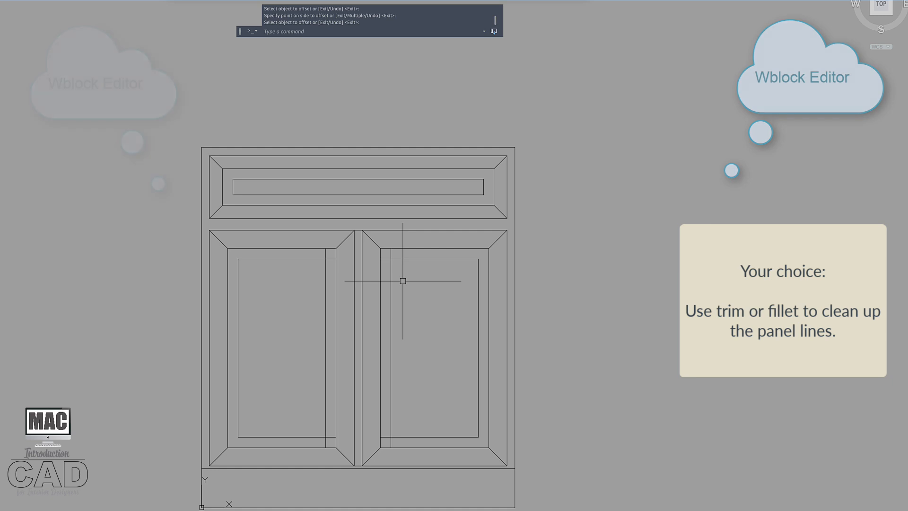
- Fillet both inner corners of the right door's panel in multiple mode with radius 0 to remove the overshooting lines
type("f")
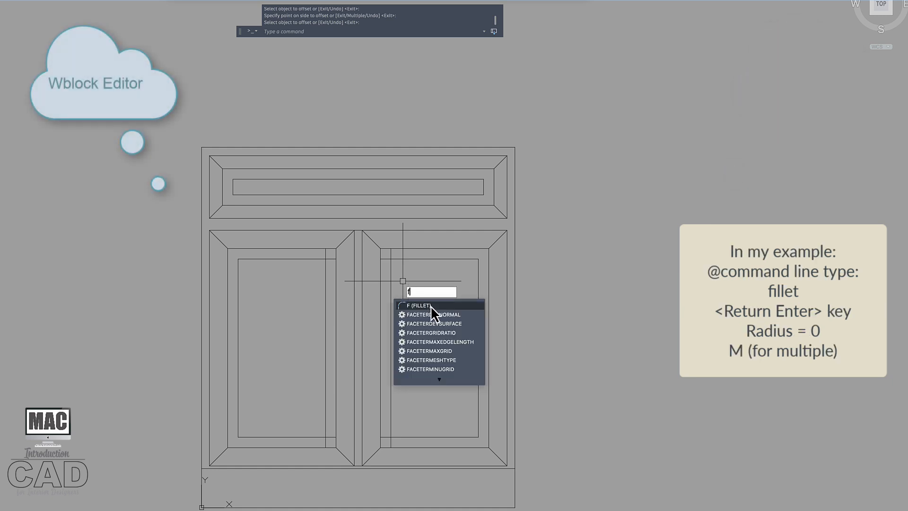
left_click(430, 305)
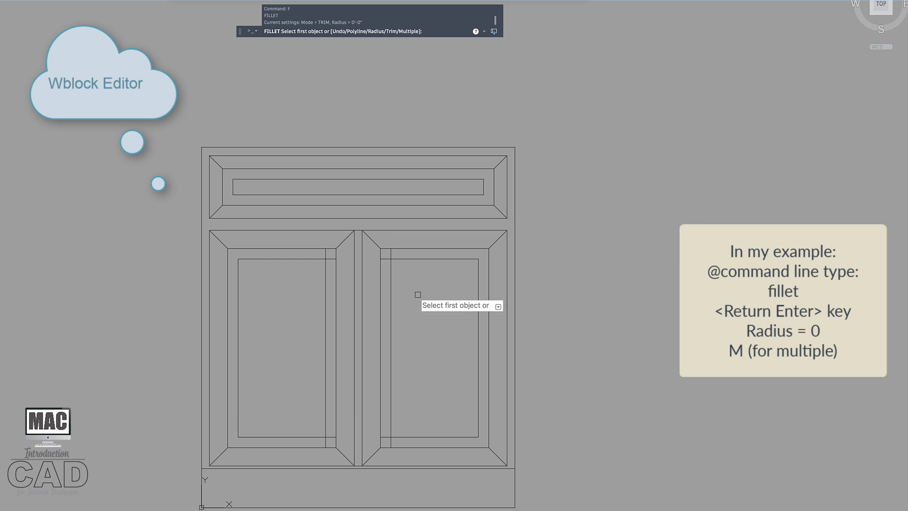
type("r")
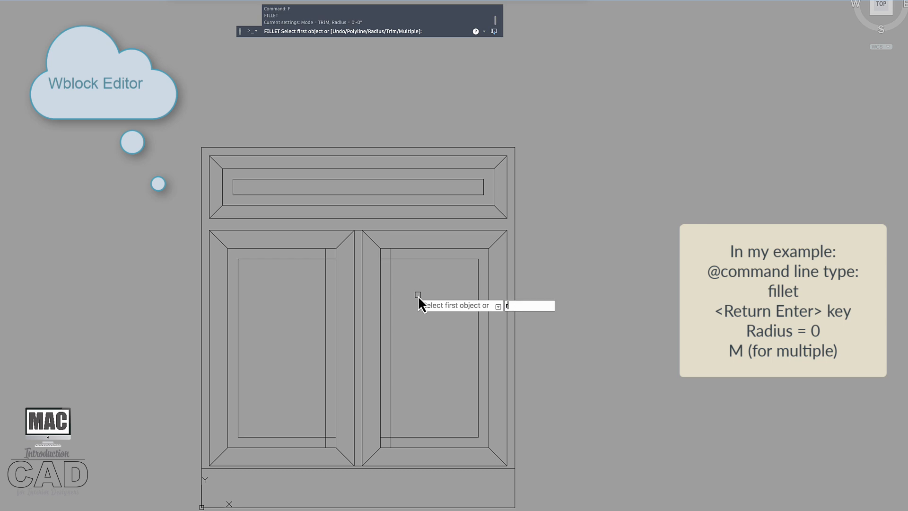
key("Return")
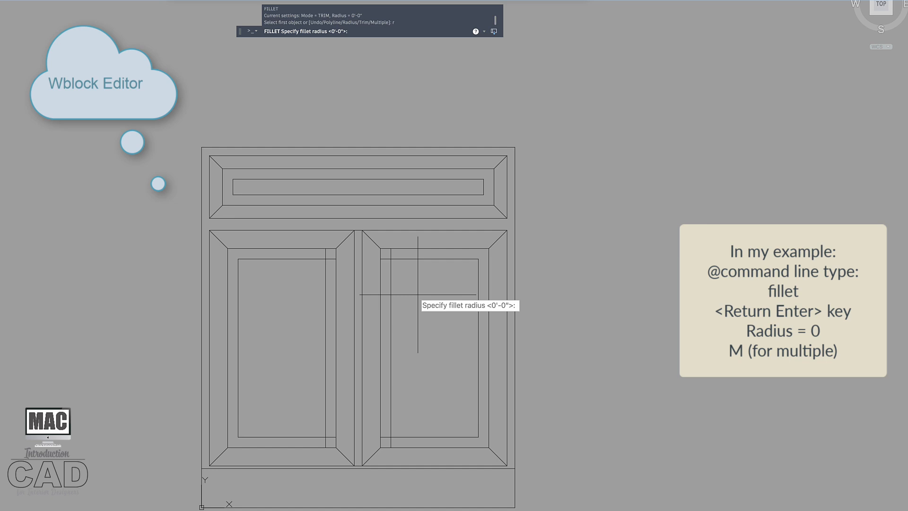
key("Return")
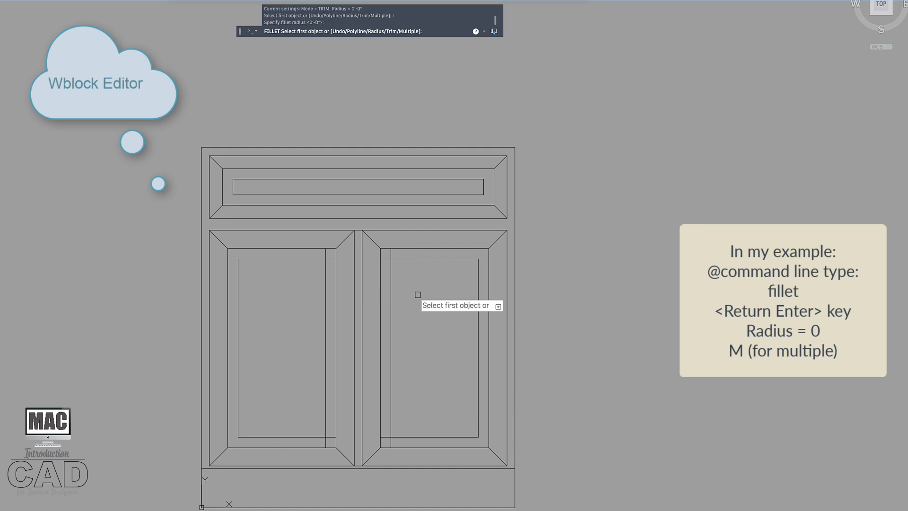
type("m")
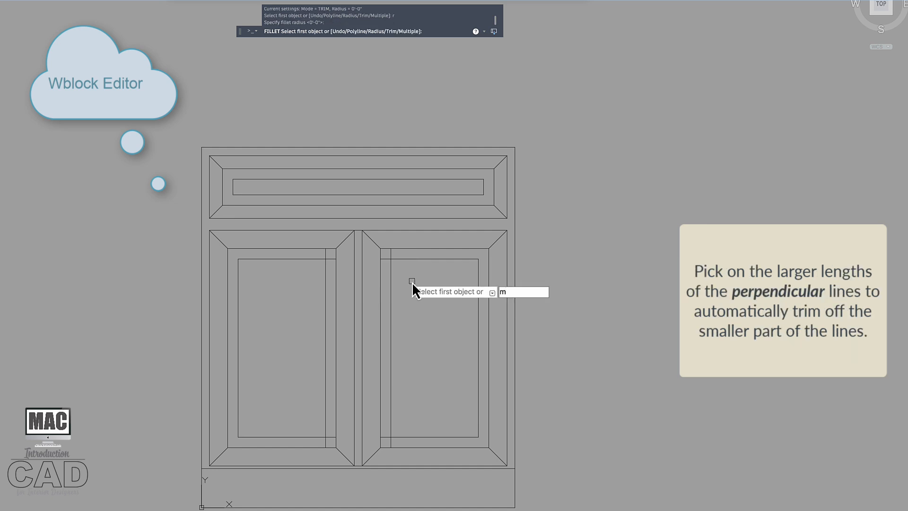
key("Return")
left_click(405, 260)
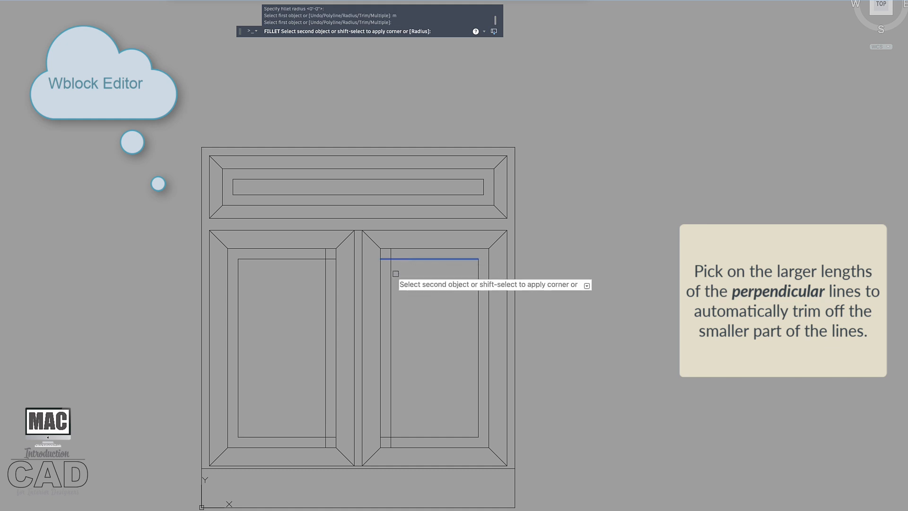
left_click(391, 276)
left_click(391, 398)
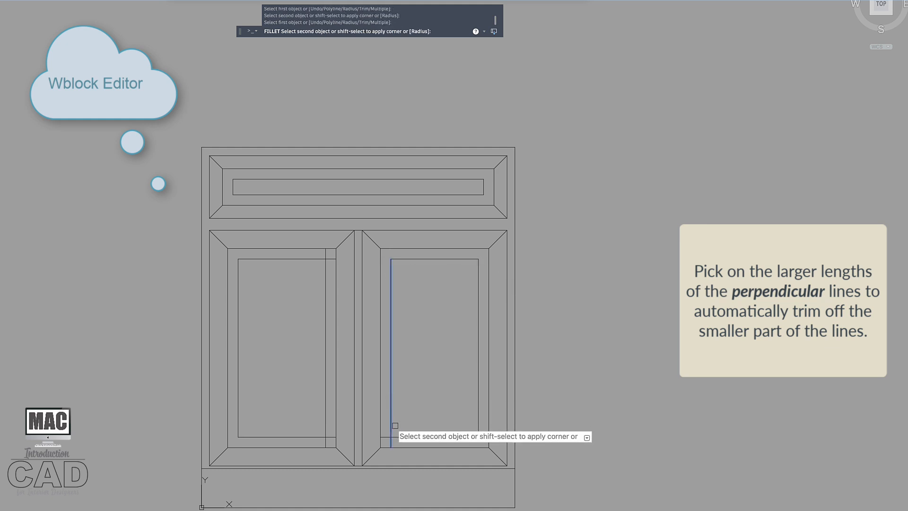
left_click(402, 437)
- Fillet both inner corners of the left door's panel with the same zero radius so its lines meet squarely
left_click(310, 437)
left_click(327, 421)
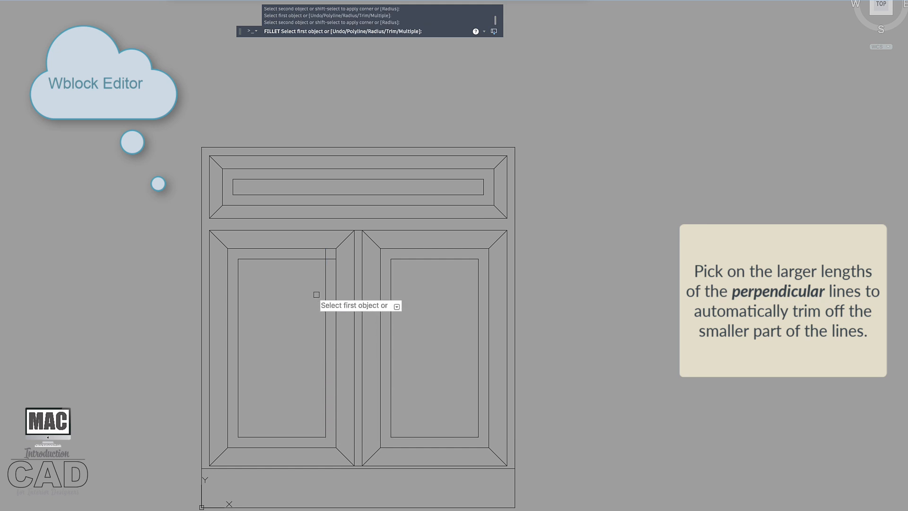
left_click(325, 275)
left_click(310, 259)
key("Escape")
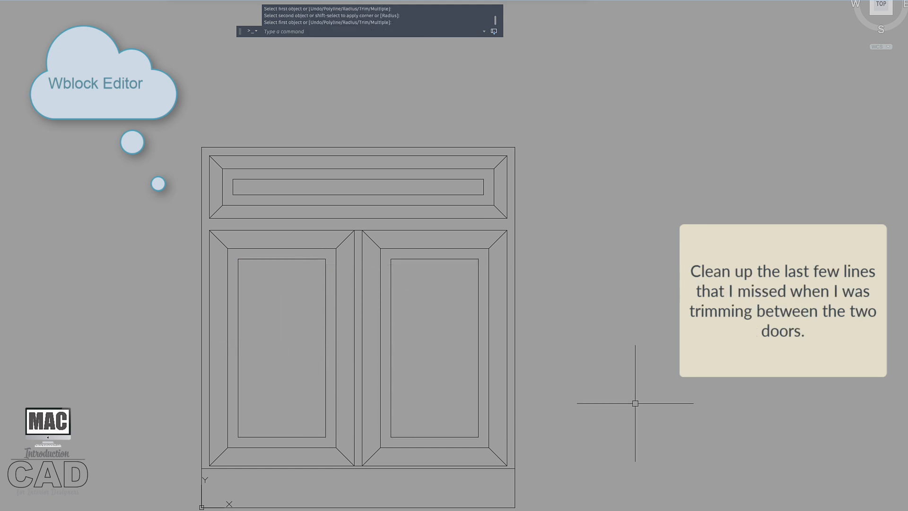
- Trim the leftover short line segments in the gap between the two doors
type("tr")
key("Return")
left_click(358, 228)
key("Return")
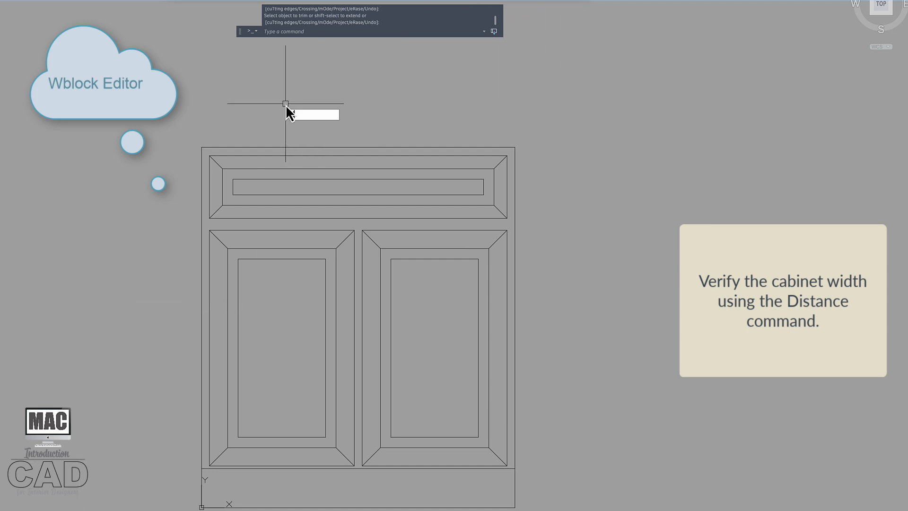
- Measure the overall cabinet width between its upper left and upper right corners
type("DI")
left_click(334, 128)
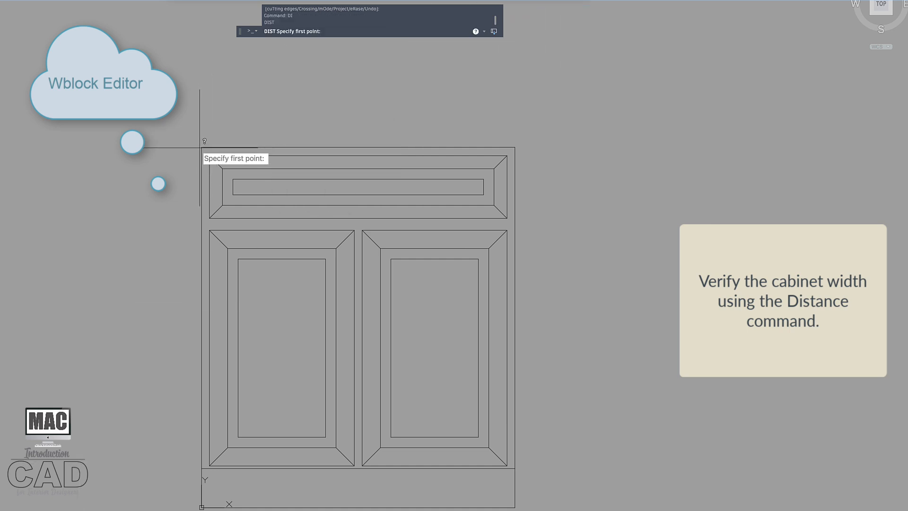
left_click(201, 148)
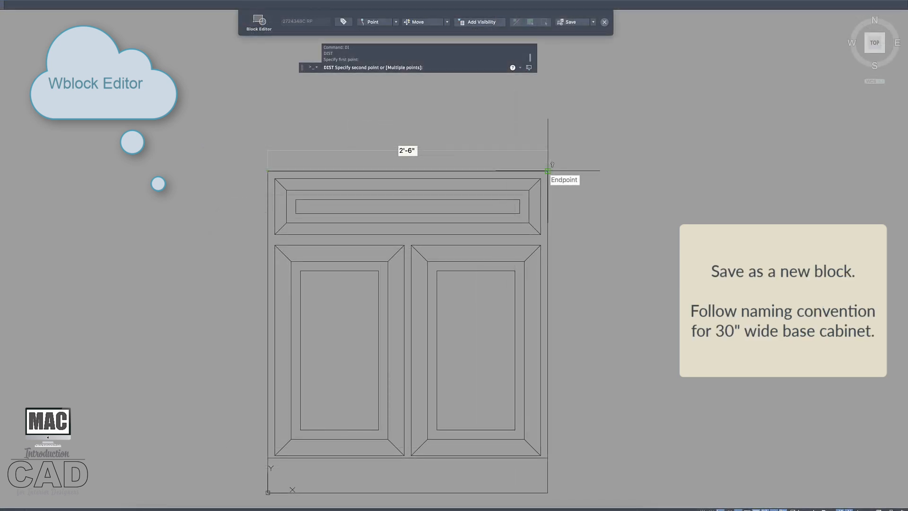
key("Escape")
- Save the edited cabinet as a new block definition named 302434BC RP
left_click(593, 22)
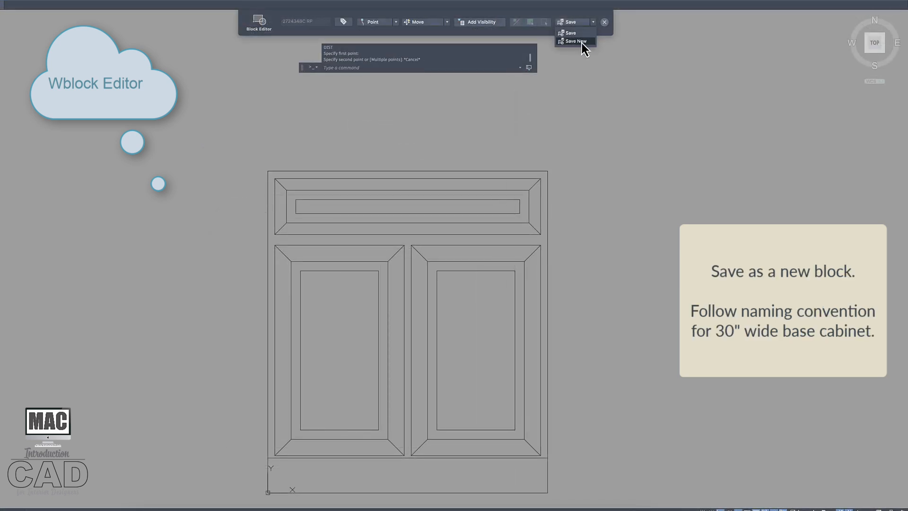
left_click(581, 41)
left_click(307, 109)
key("BackSpace")
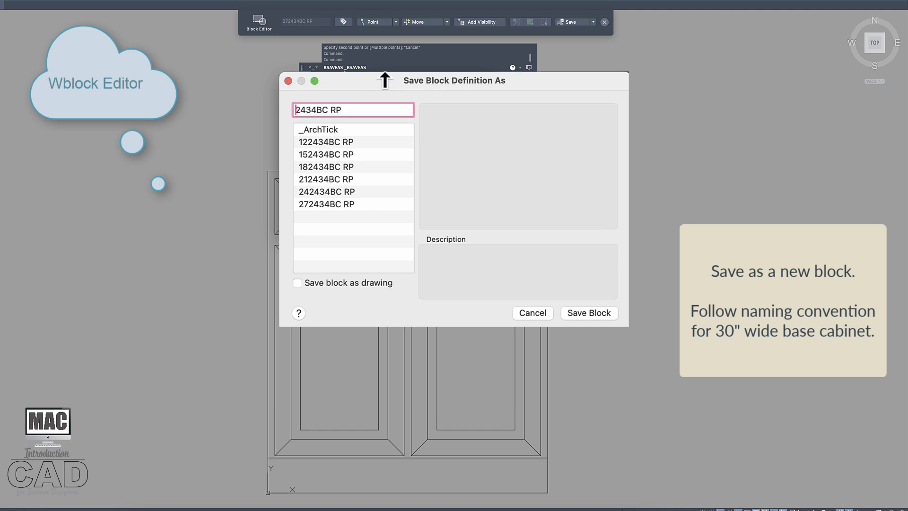
type("30")
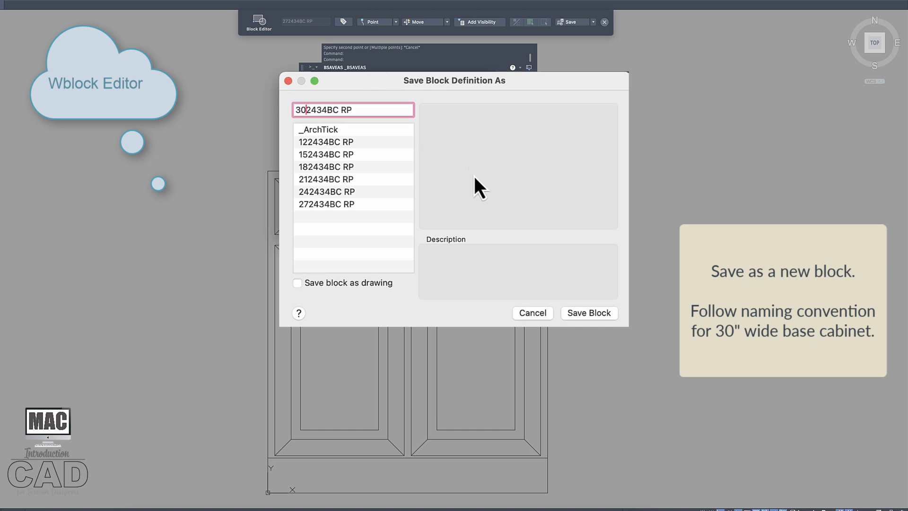
left_click(581, 317)
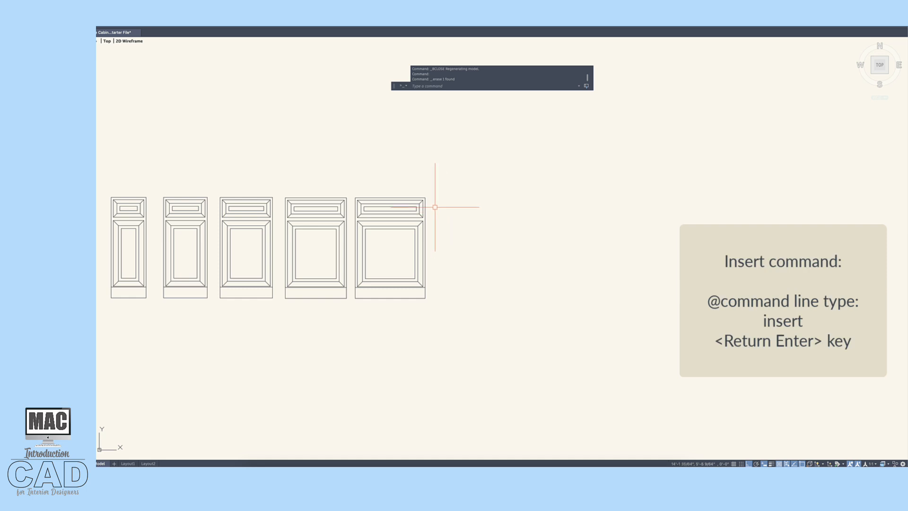
- Insert the 302434BC RP block into the drawing at the right end of the cabinet row
type("i")
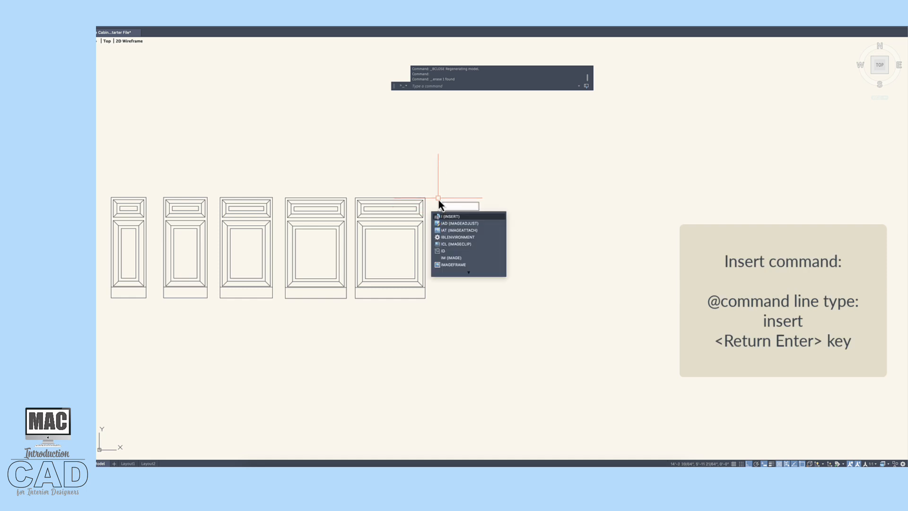
key("Return")
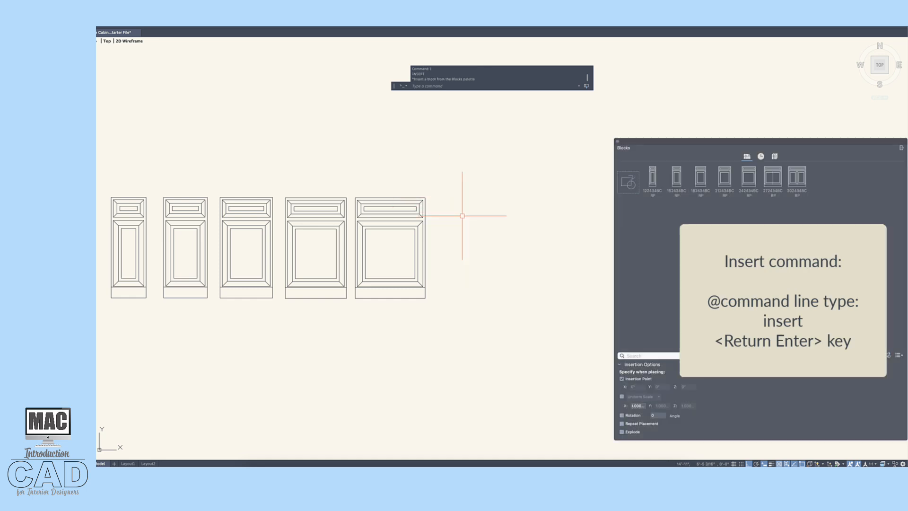
left_click_drag(796, 186, 438, 298)
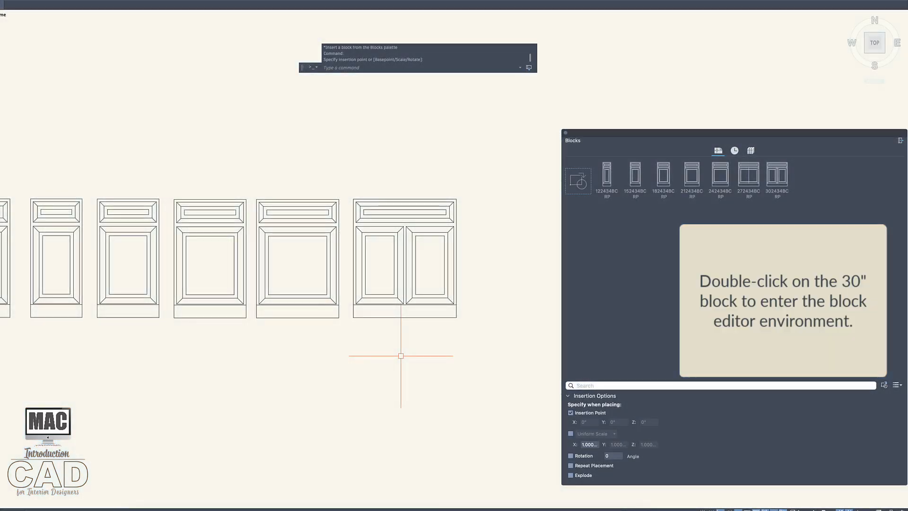
- Open the inserted 302434BC RP cabinet in the Block Editor
double_click(400, 312)
type("ss")
key("Escape")
key("Escape")
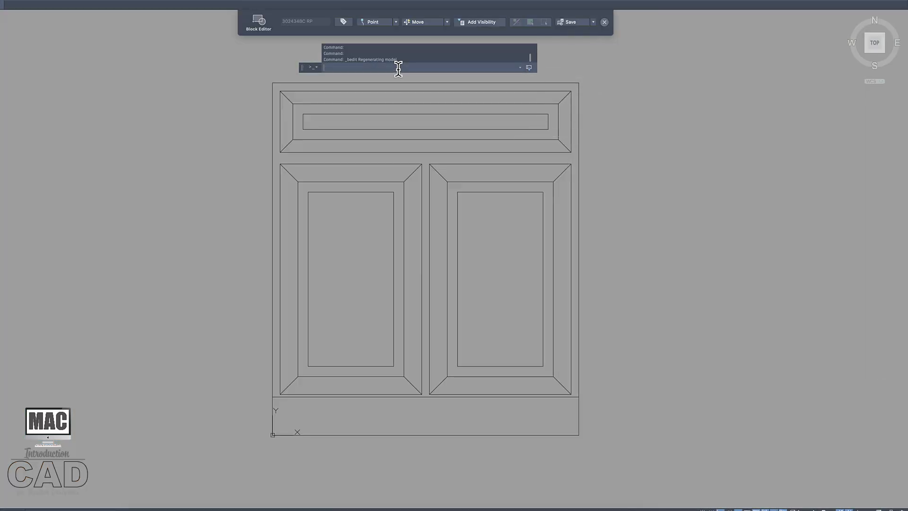
- Stretch the cabinet 1.5" to the right from its upper right corner, with the crossing window cutting through the left door's center
type("s")
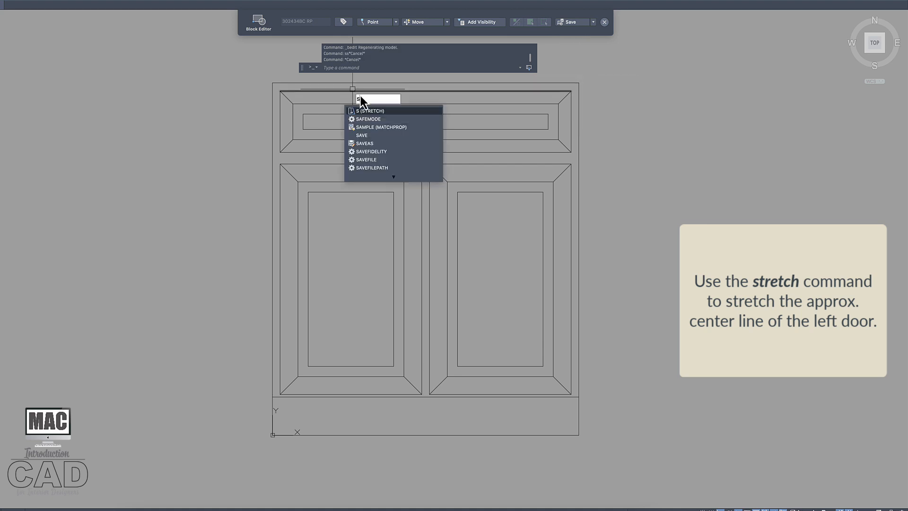
left_click(390, 112)
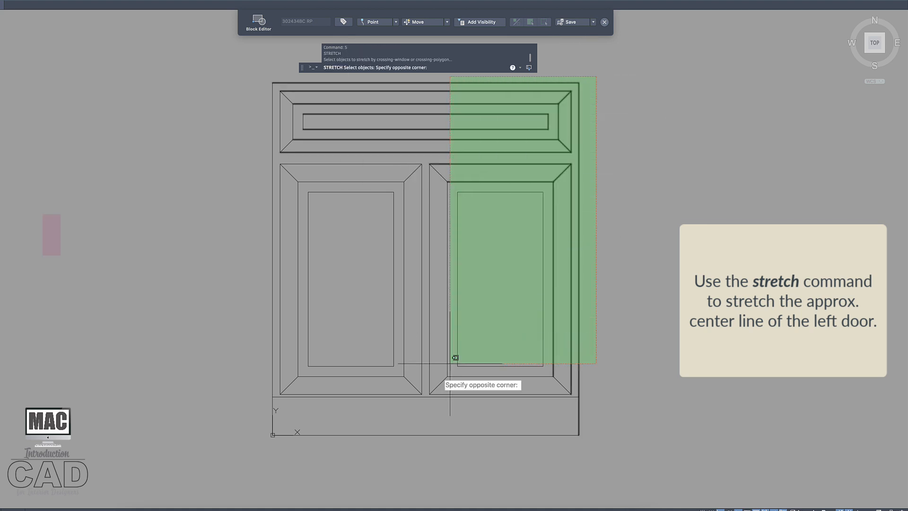
left_click(356, 449)
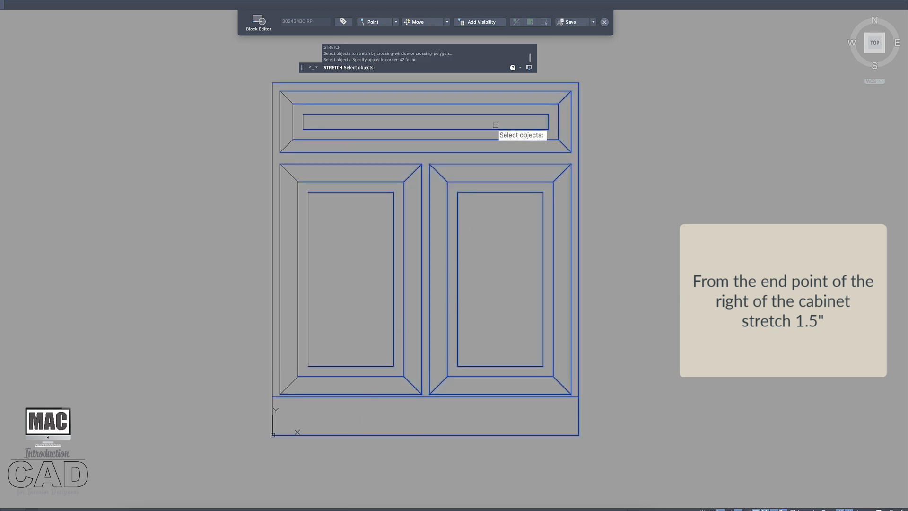
key("Return")
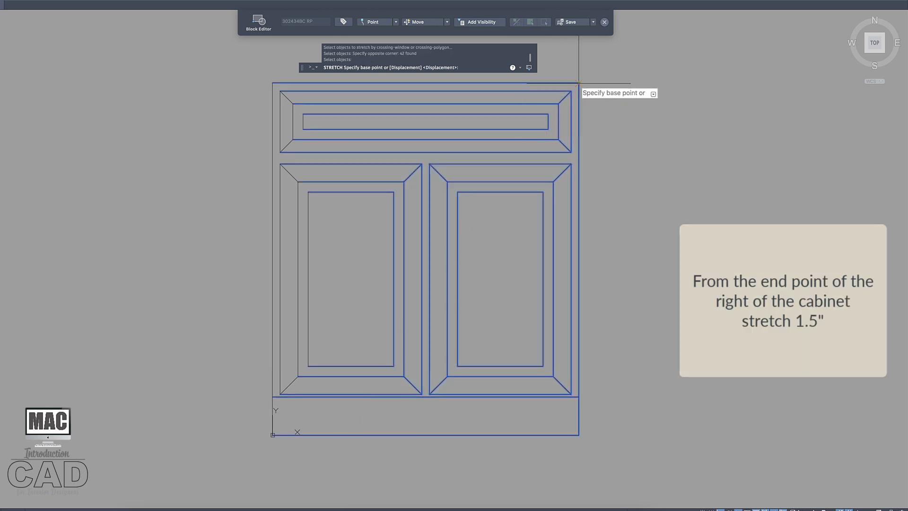
left_click(579, 83)
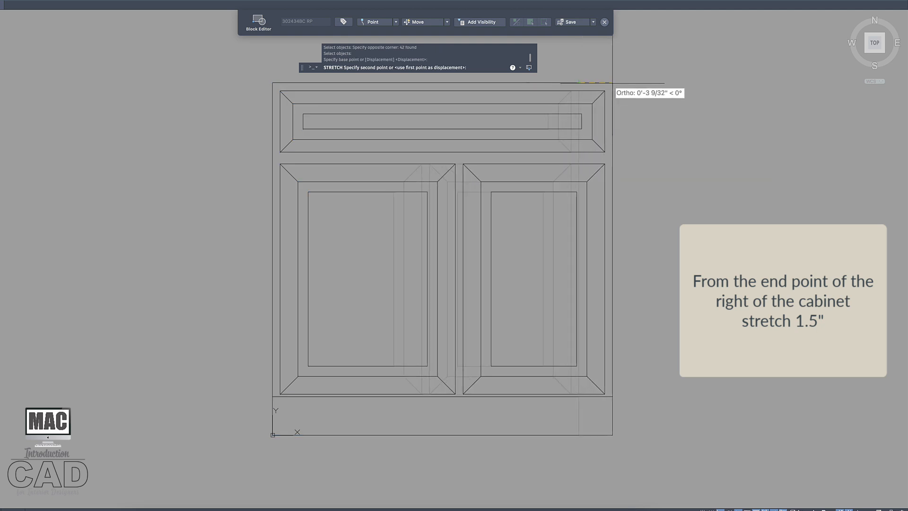
type("1.5")
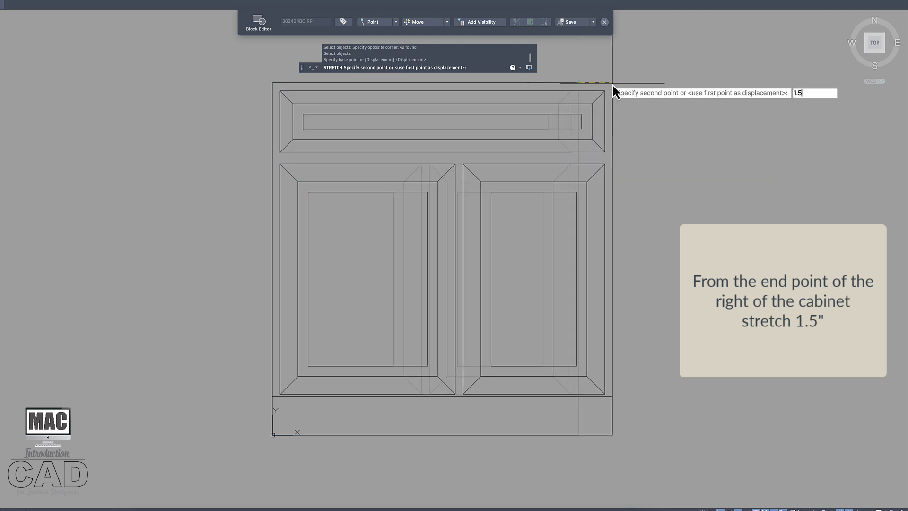
key("Return")
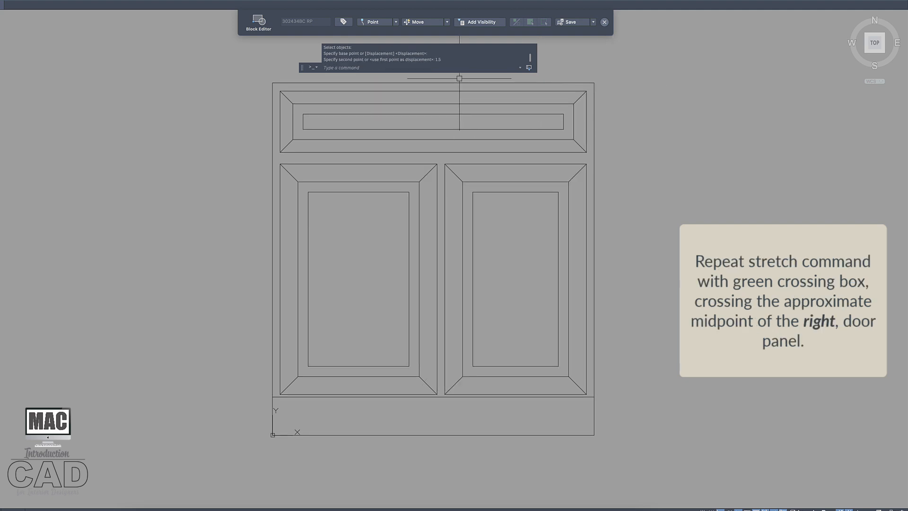
- Stretch the cabinet another 1.5" to the right from its upper right corner, with the crossing window cutting through the right door's center
type("s")
key("Return")
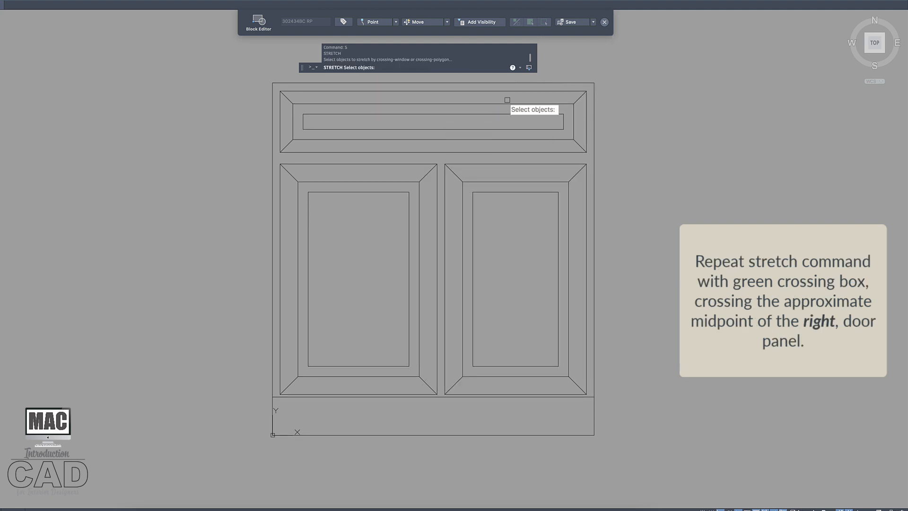
left_click(612, 77)
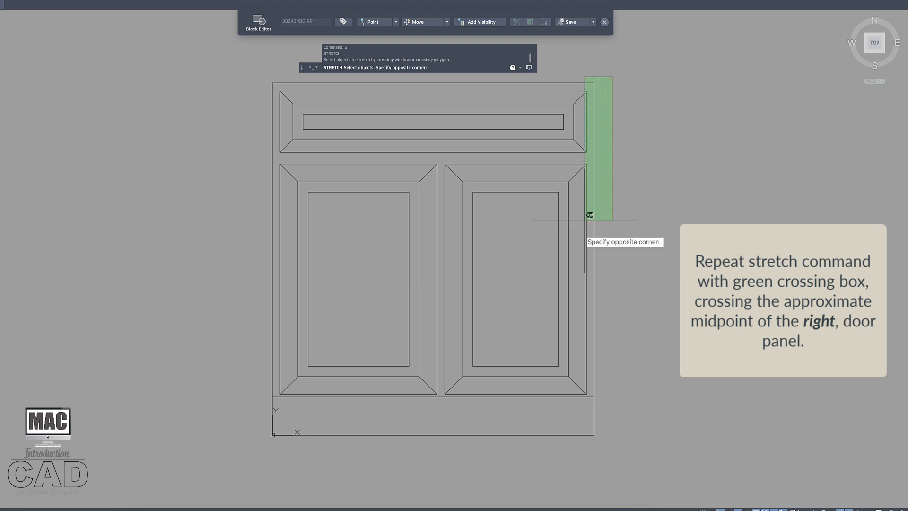
left_click(509, 449)
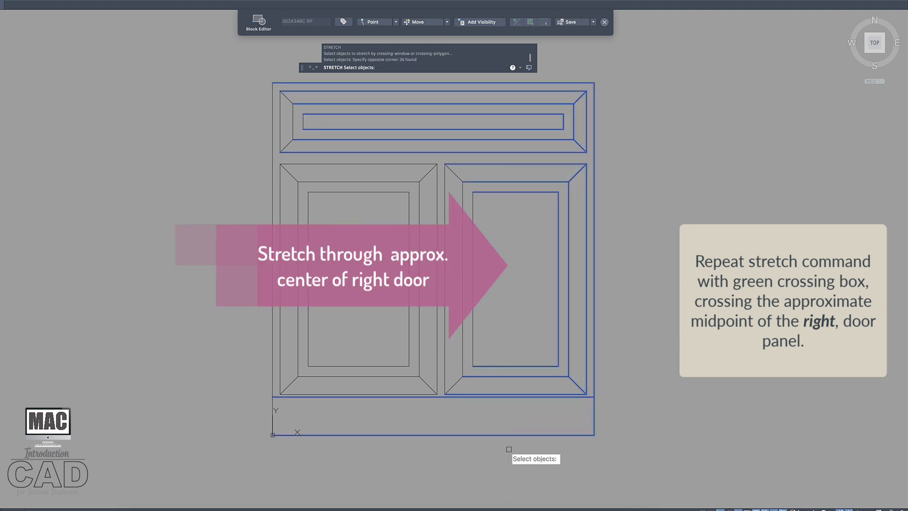
key("Return")
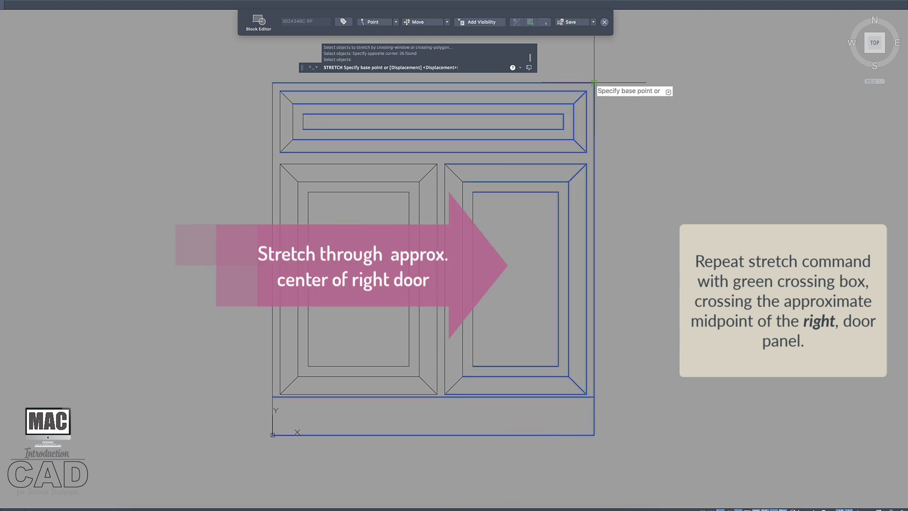
left_click(594, 82)
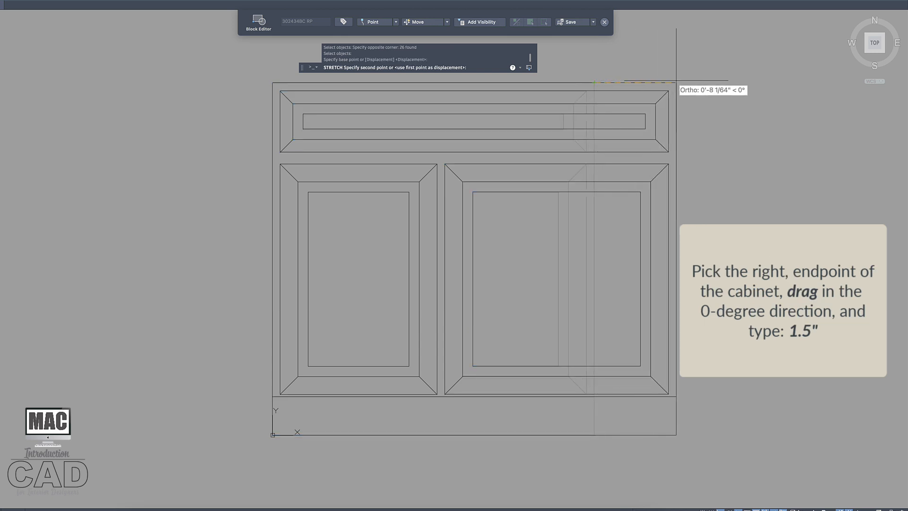
type("1.5")
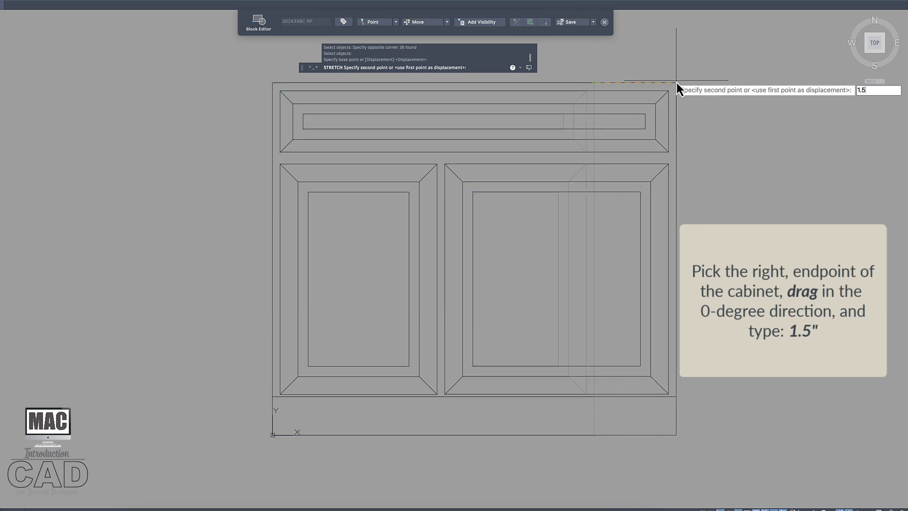
key("Return")
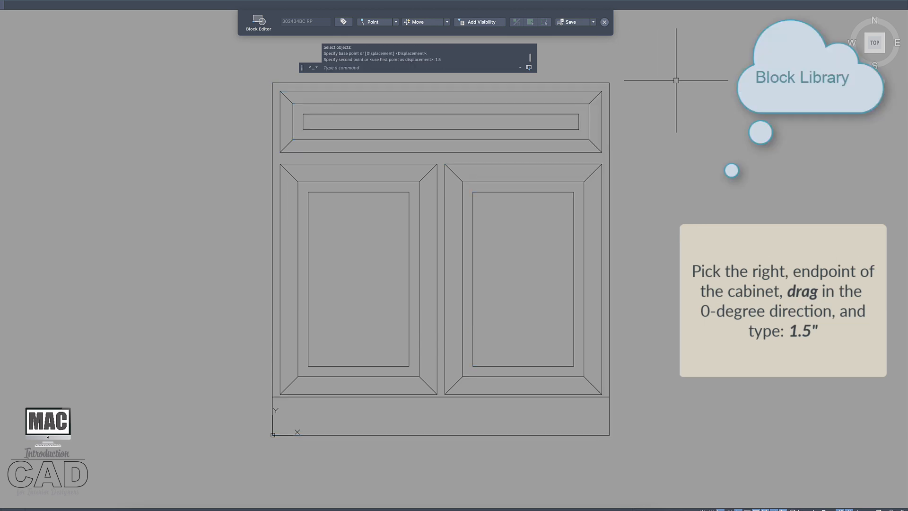
- Measure the cabinet's overall width with the Distance command, starting from its upper left corner
left_click(594, 25)
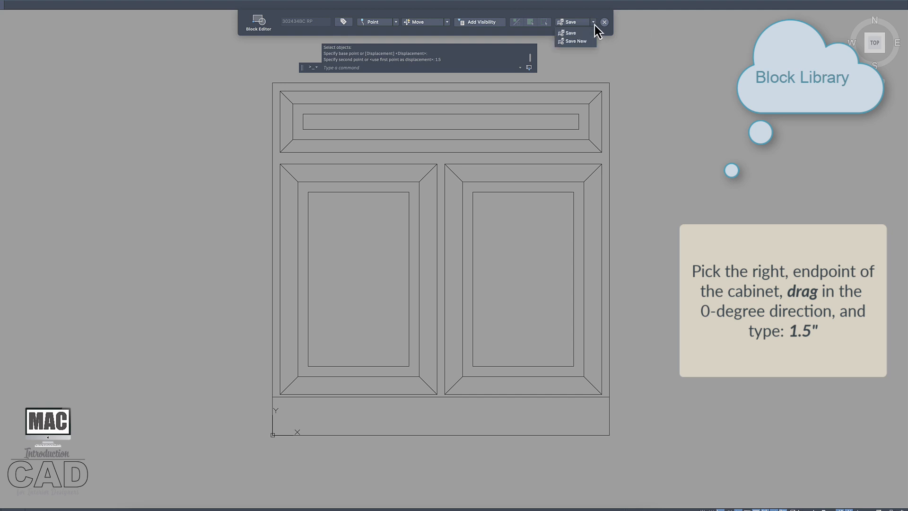
left_click(590, 42)
type("DI")
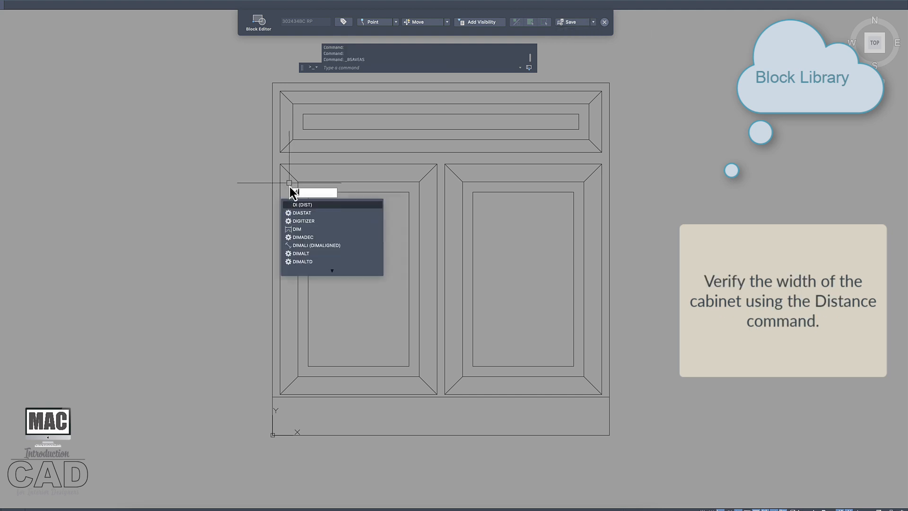
key("Return")
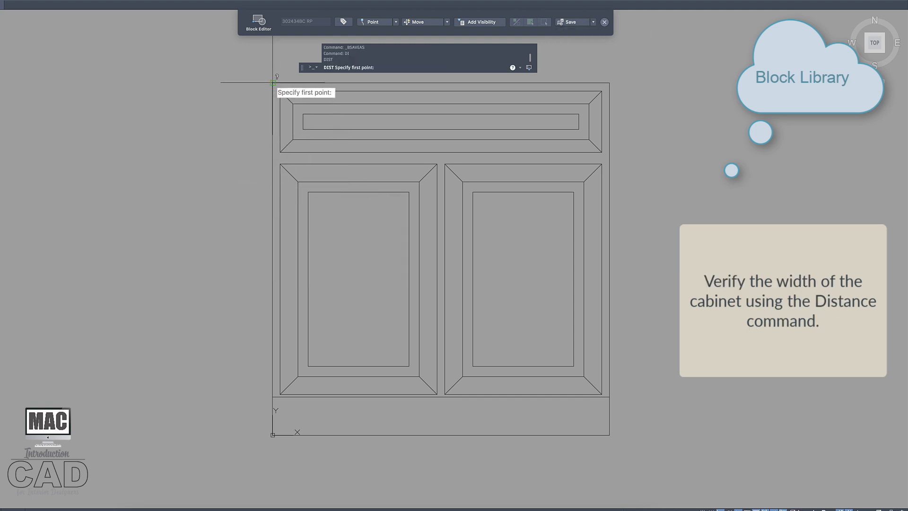
left_click(273, 83)
- Save the widened cabinet as a new block named 332434BC RP and close the Block Editor
left_click(594, 24)
left_click(584, 43)
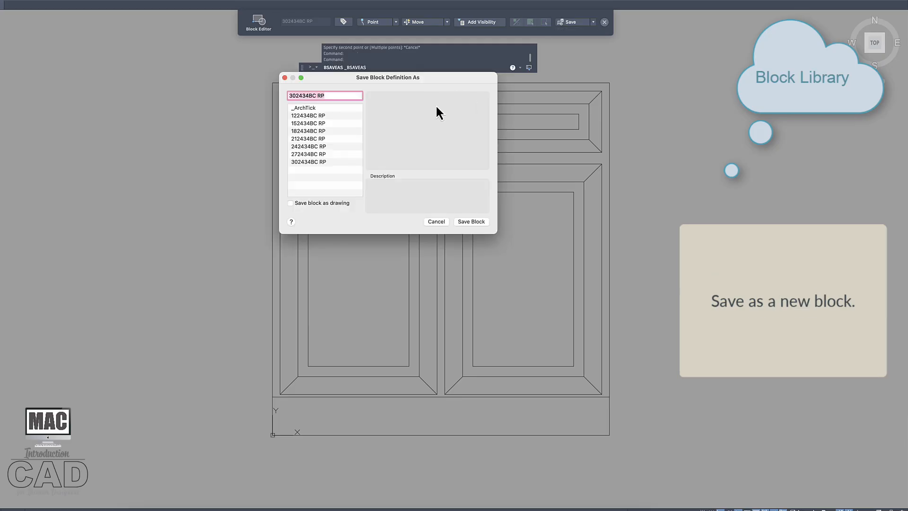
left_click(295, 95)
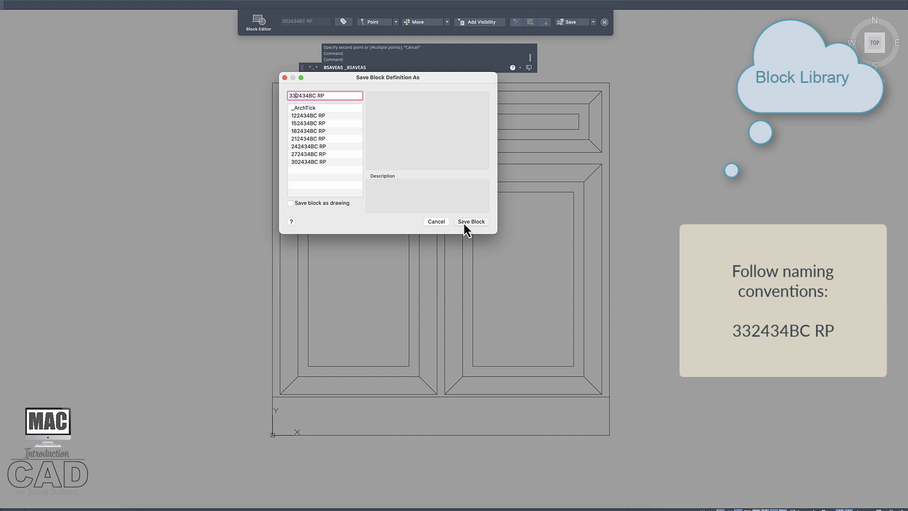
left_click(470, 221)
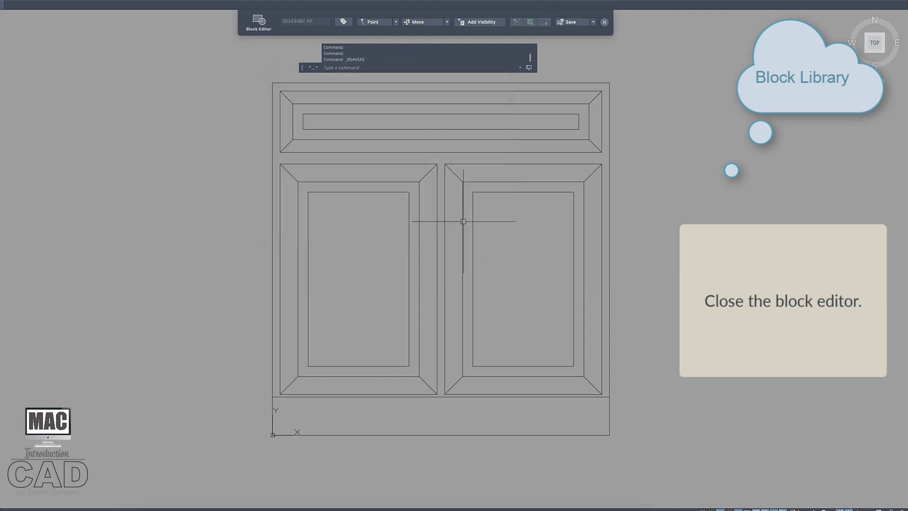
left_click(605, 23)
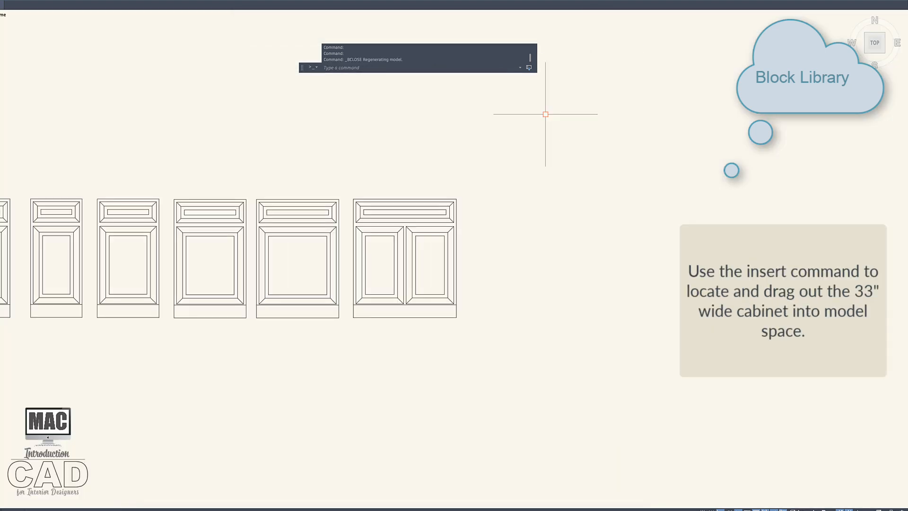
- Insert the 332434BC RP block into the drawing below the left end of the cabinet row
scroll(291, 382, "up", 3)
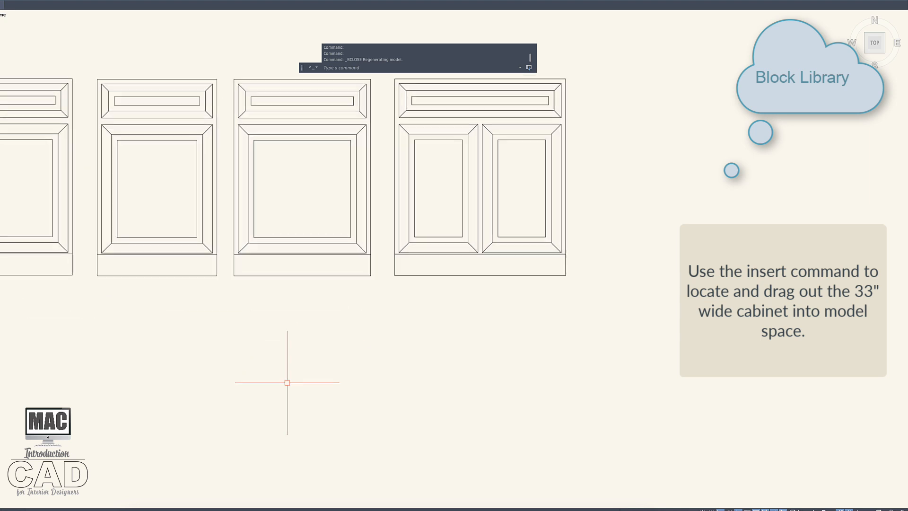
scroll(288, 381, "down", 5)
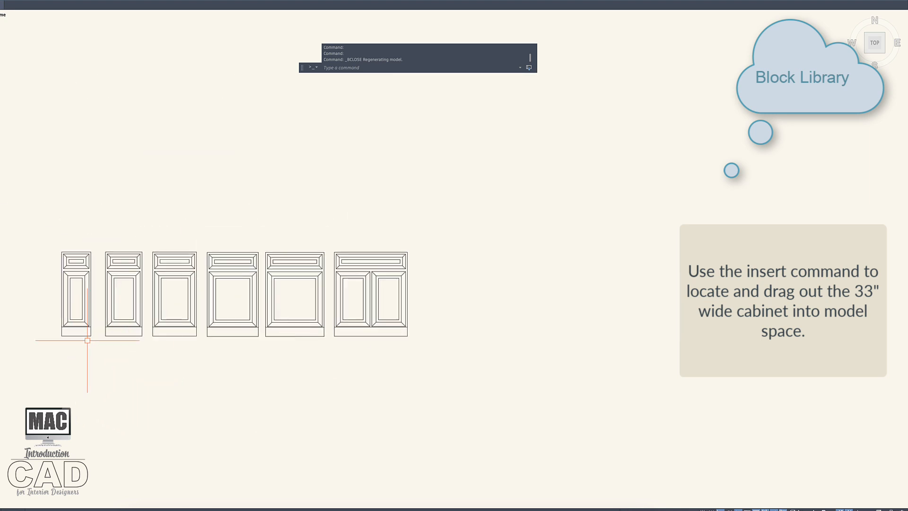
type("i")
key("Return")
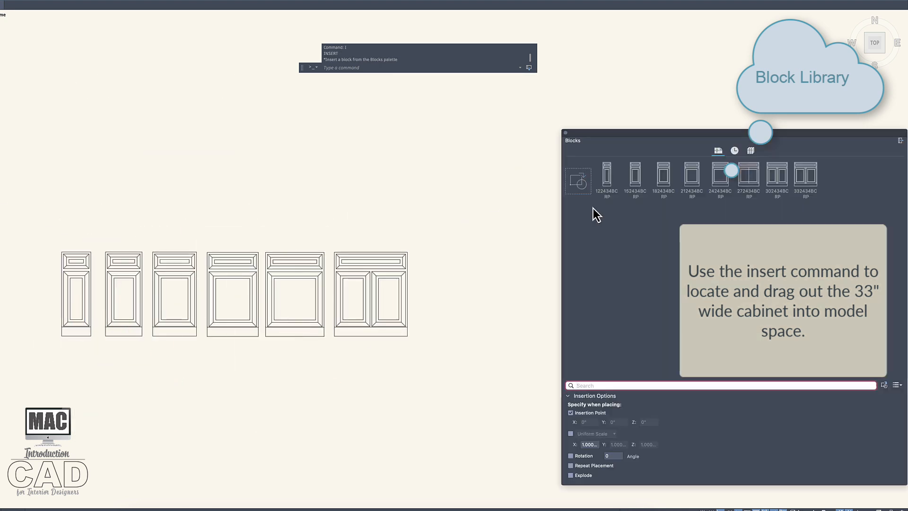
left_click_drag(806, 182, 61, 432)
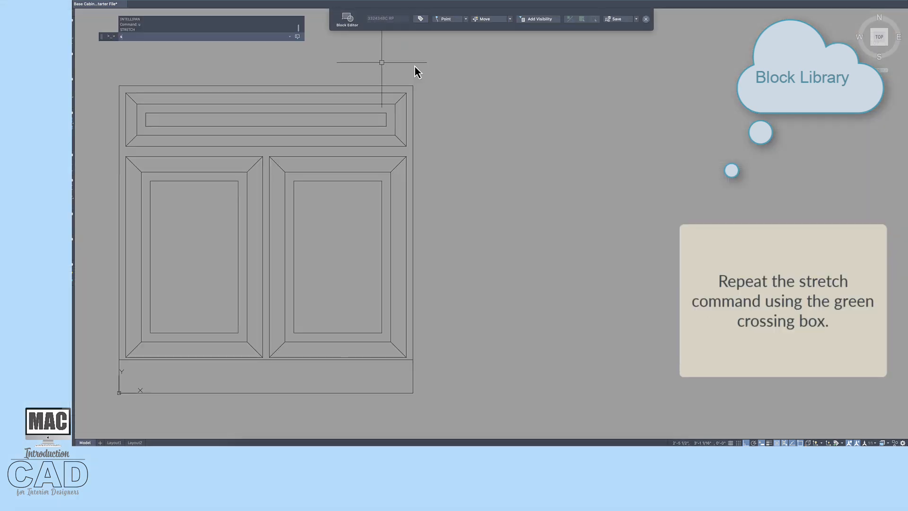
- Stretch the 33" cabinet 1.5" to the right from its upper right corner, with the crossing window cutting through the left door's center
type("s")
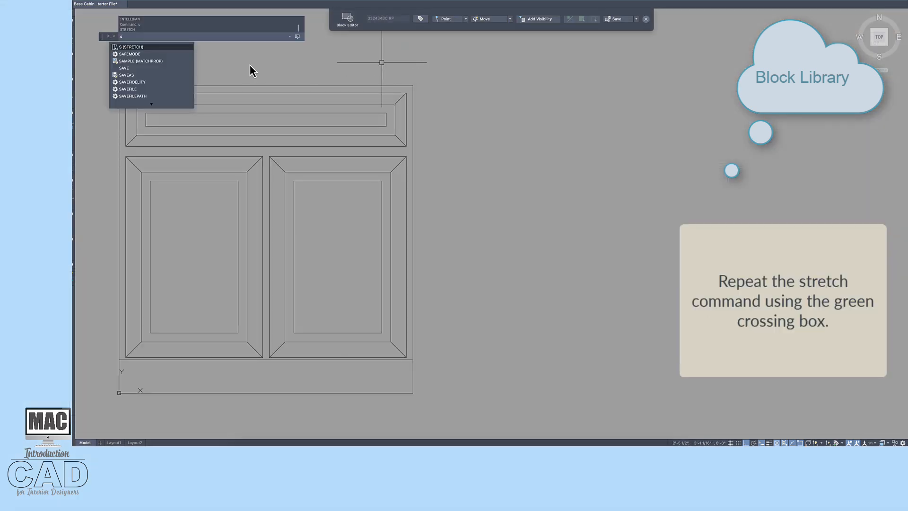
left_click(169, 47)
left_click(421, 73)
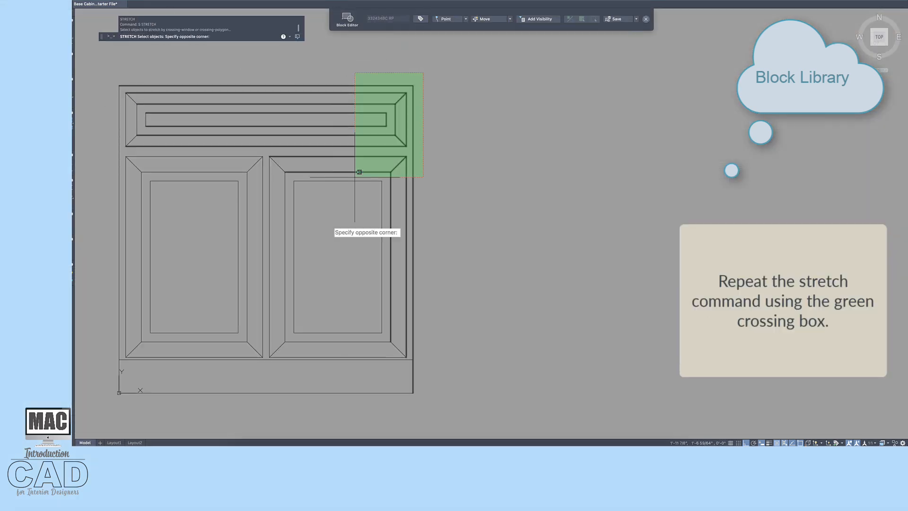
left_click(190, 405)
key("Return")
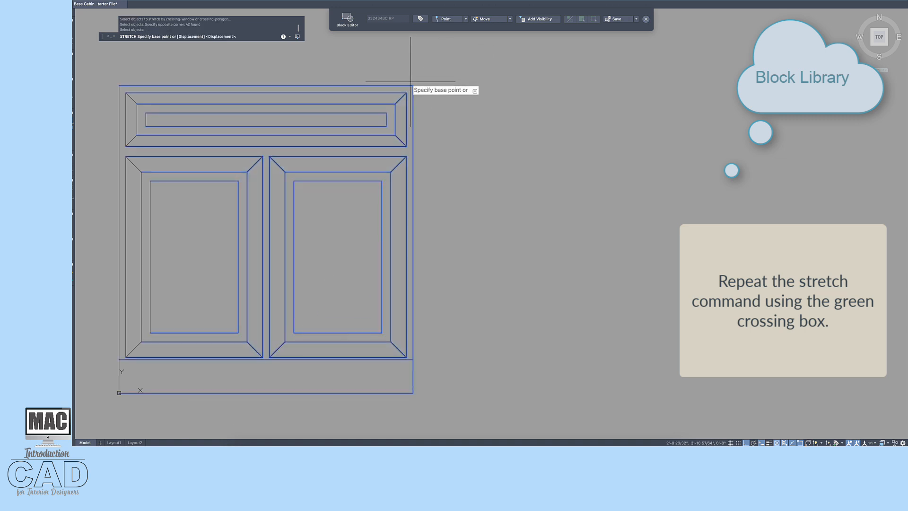
left_click(412, 85)
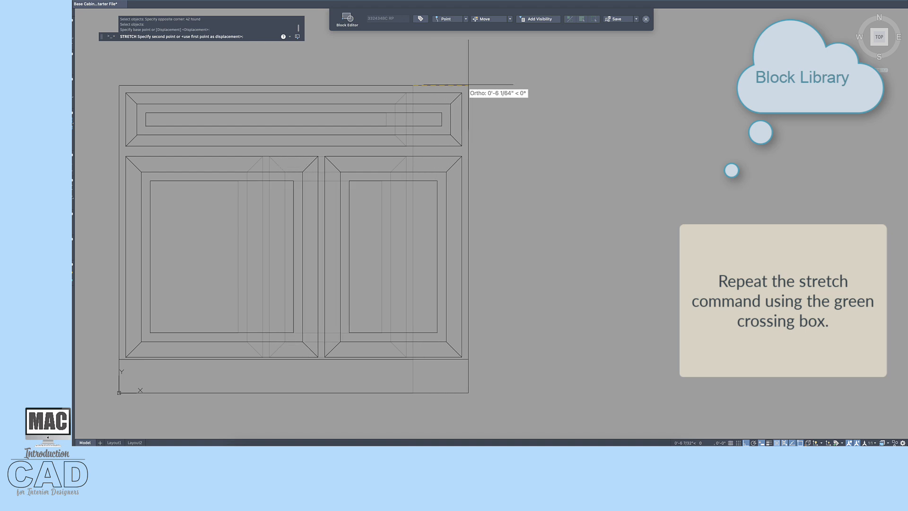
type("1.5")
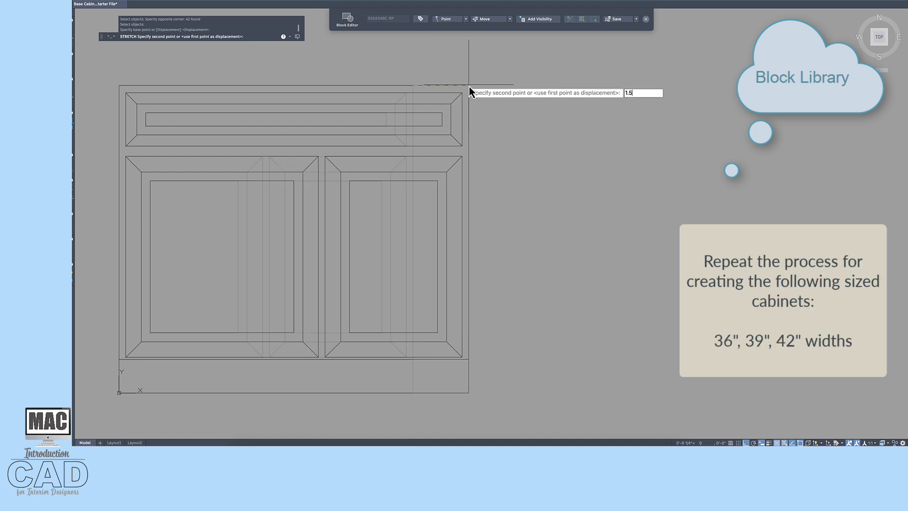
key("Return")
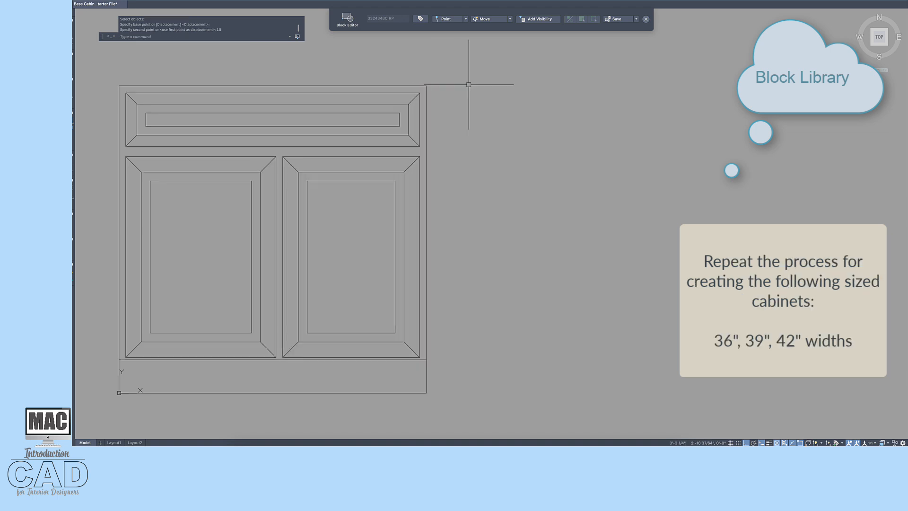
- Stretch the cabinet further to the right from its upper right corner, with the crossing window cutting through the right door's center
type("s")
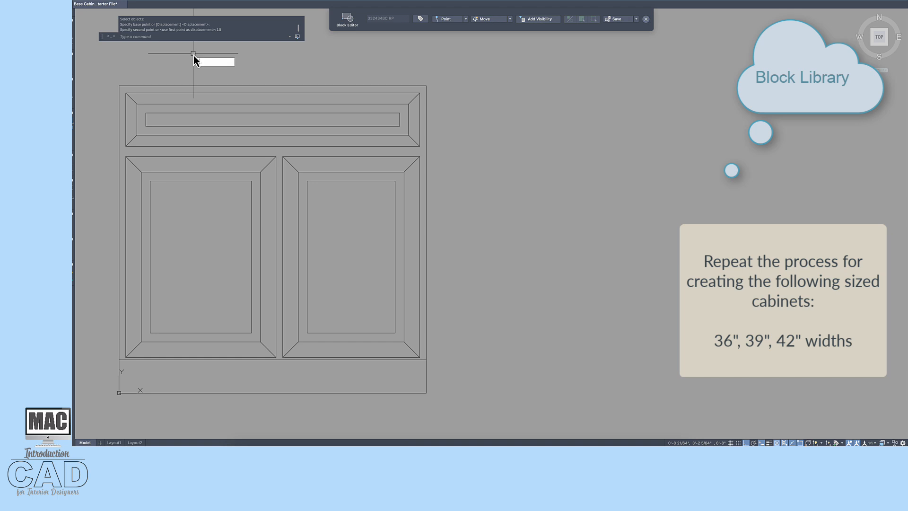
key("Return")
left_click(442, 72)
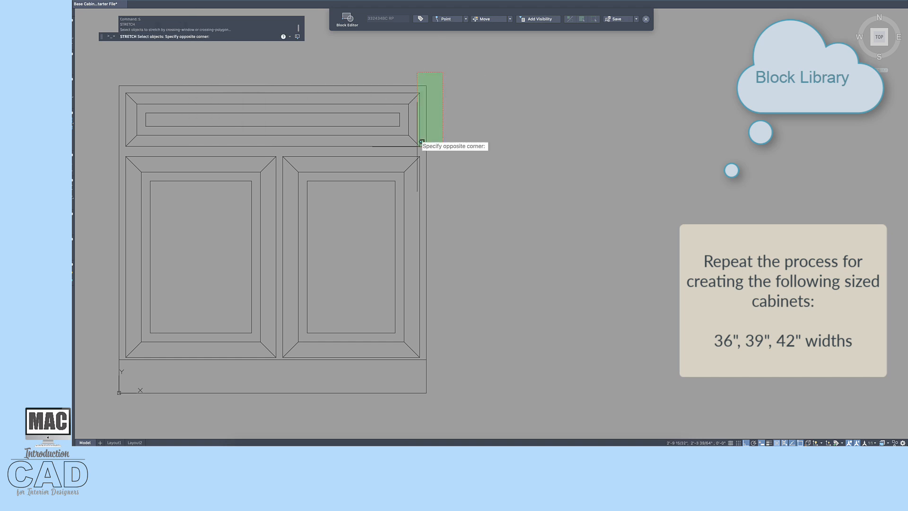
left_click(351, 412)
key("Return")
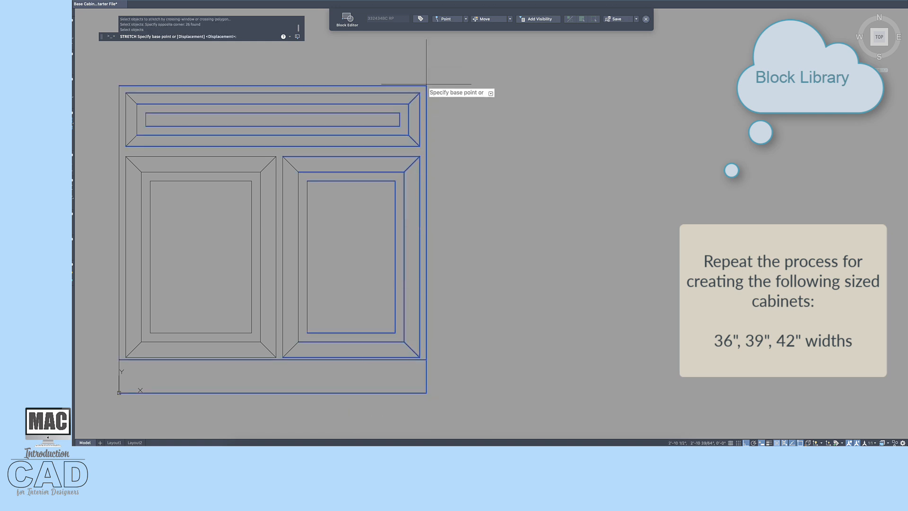
left_click(426, 85)
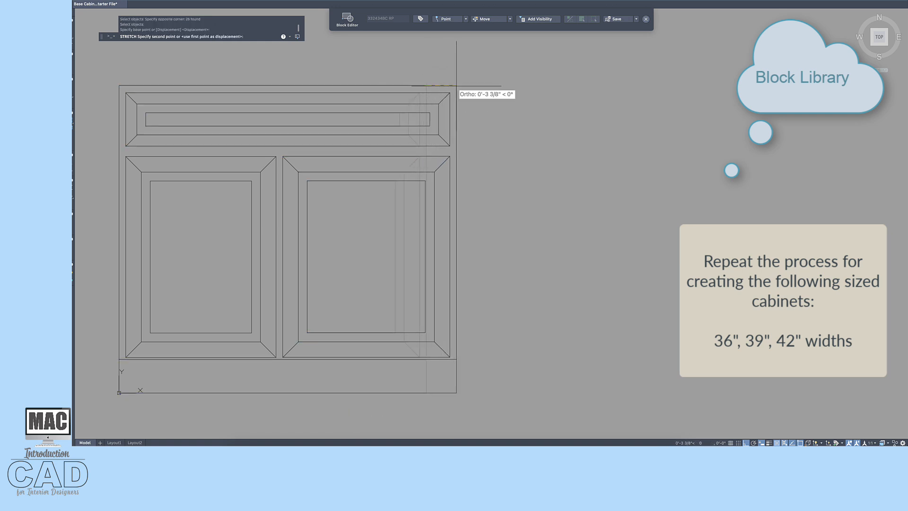